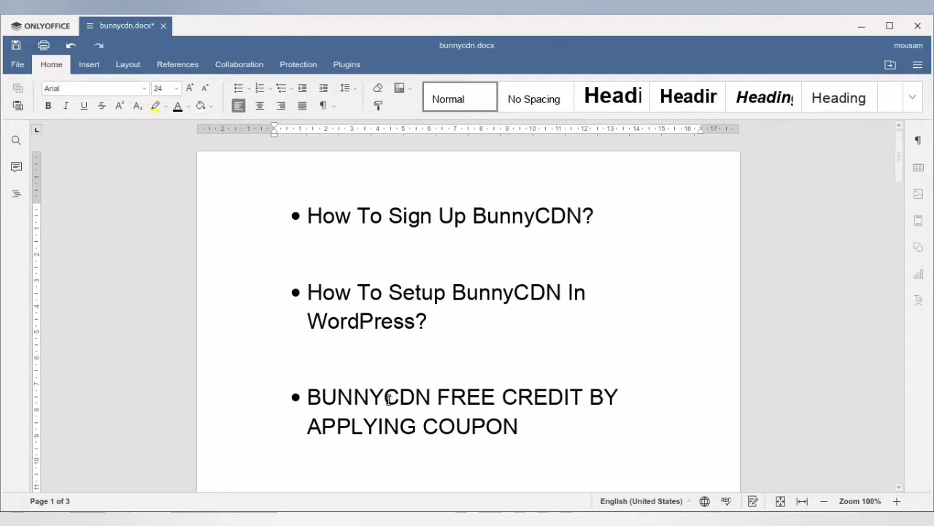
Step: Review the document's three BunnyCDN topics and the note about the credit card
scroll(425, 373, down, 2)
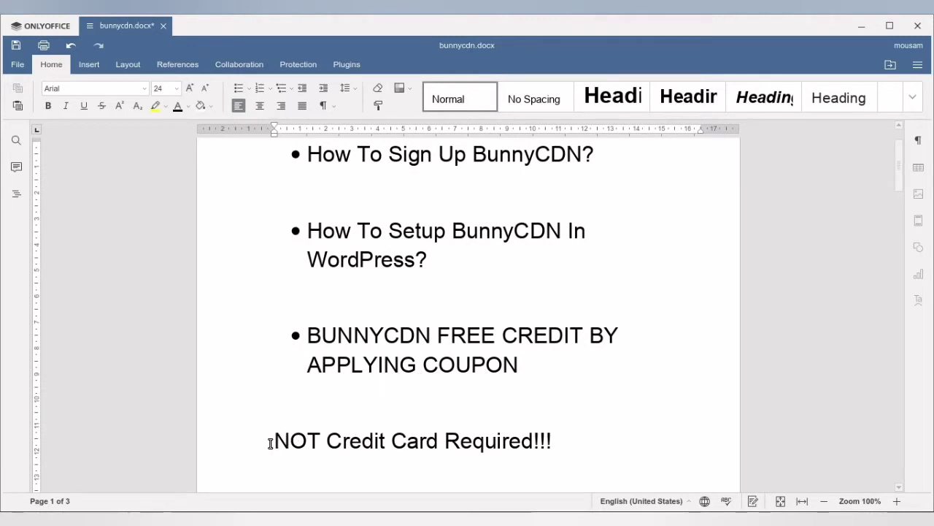
drag(270, 443, 580, 442)
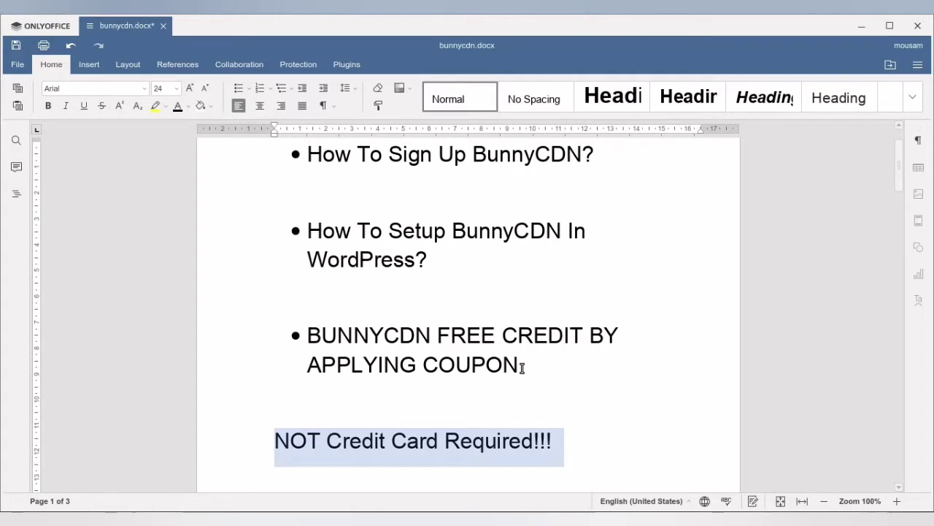
scroll(533, 367, up, 2)
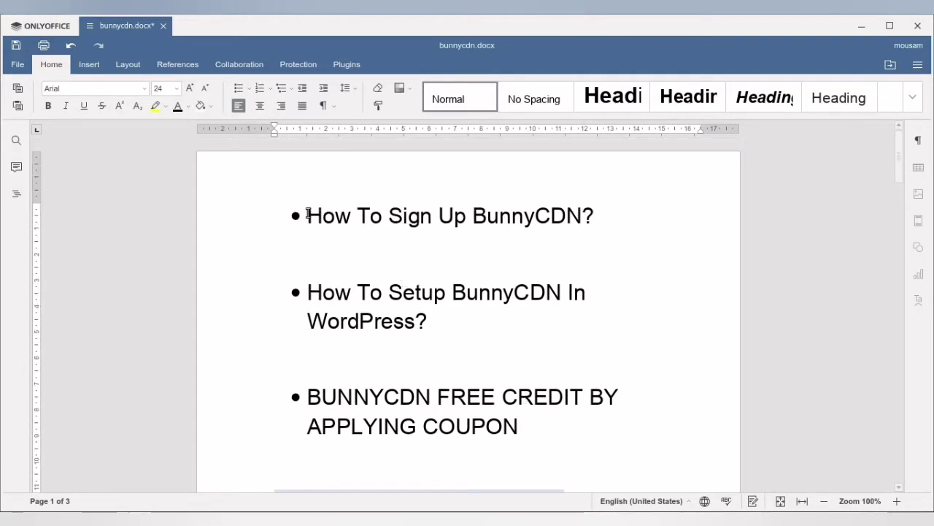
drag(308, 214, 533, 417)
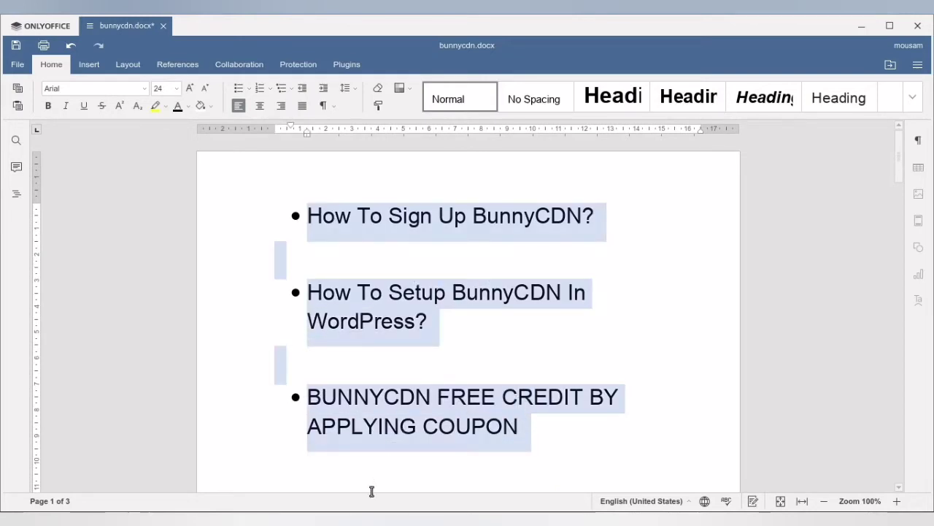
click(499, 376)
scroll(498, 375, down, 4)
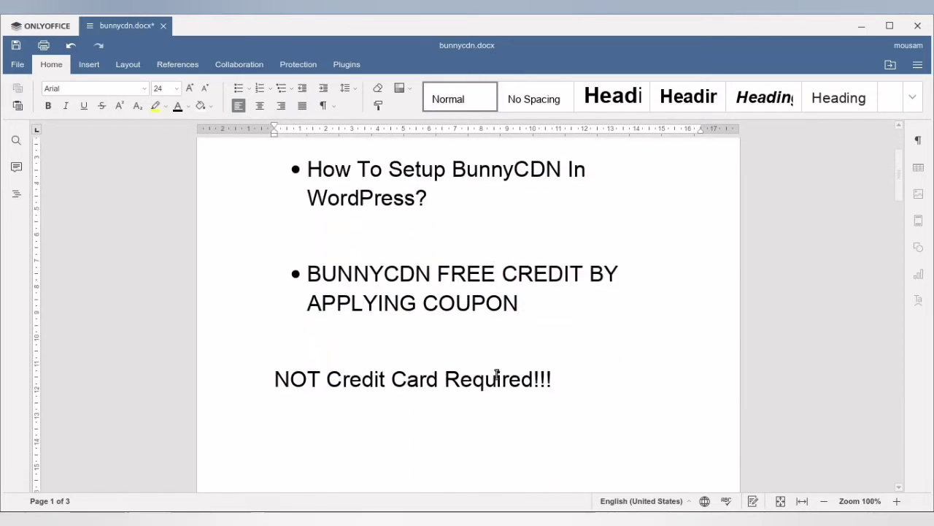
scroll(496, 376, down, 5)
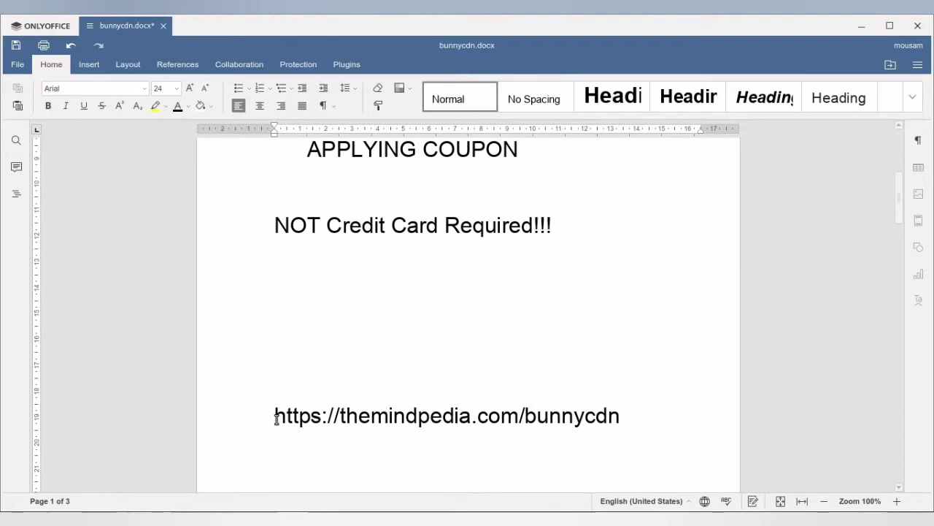
drag(276, 417, 620, 416)
right_click(574, 417)
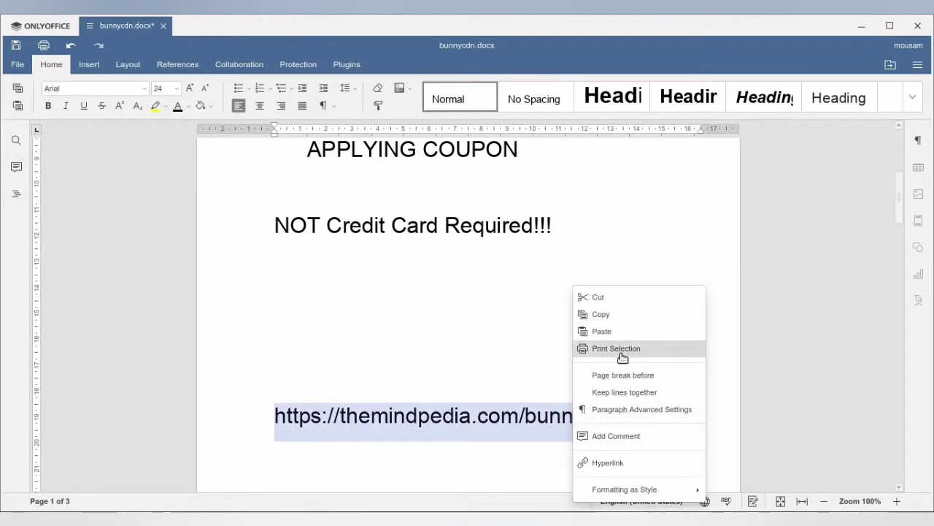
click(622, 316)
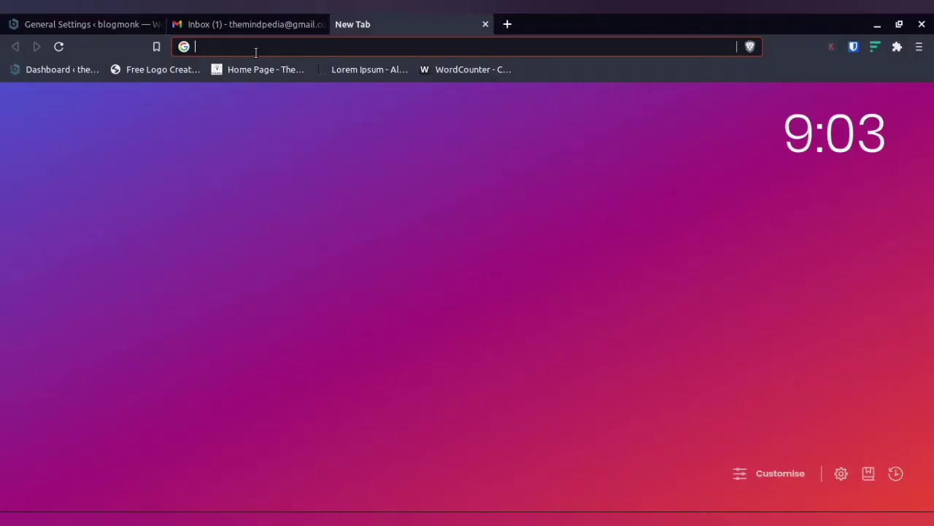
right_click(272, 48)
click(338, 129)
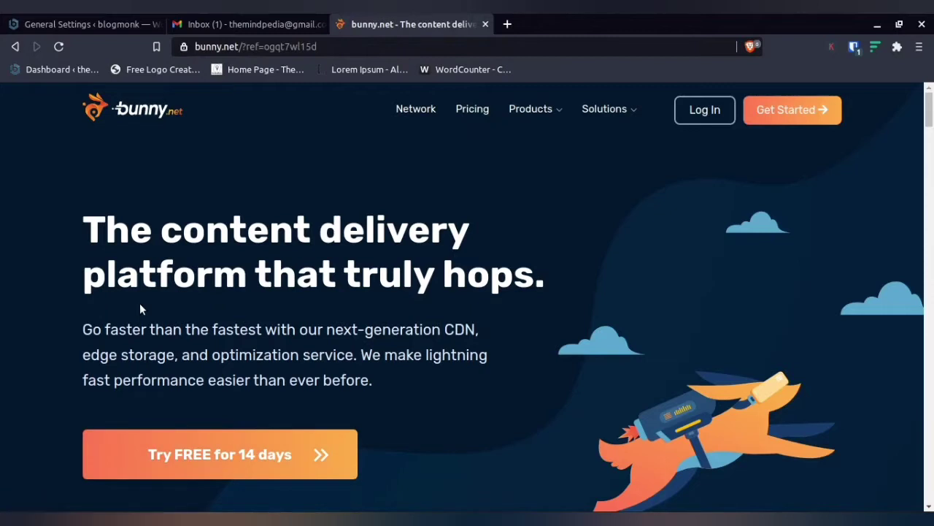
Step: Open the 14-day free trial registration form on bunny.net and dismiss the cookie notice
scroll(140, 302, down, 1)
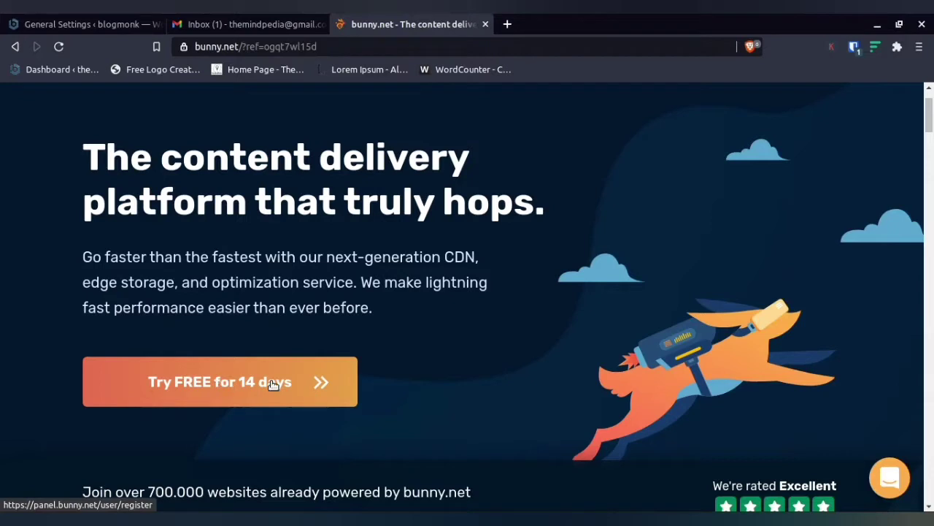
click(197, 392)
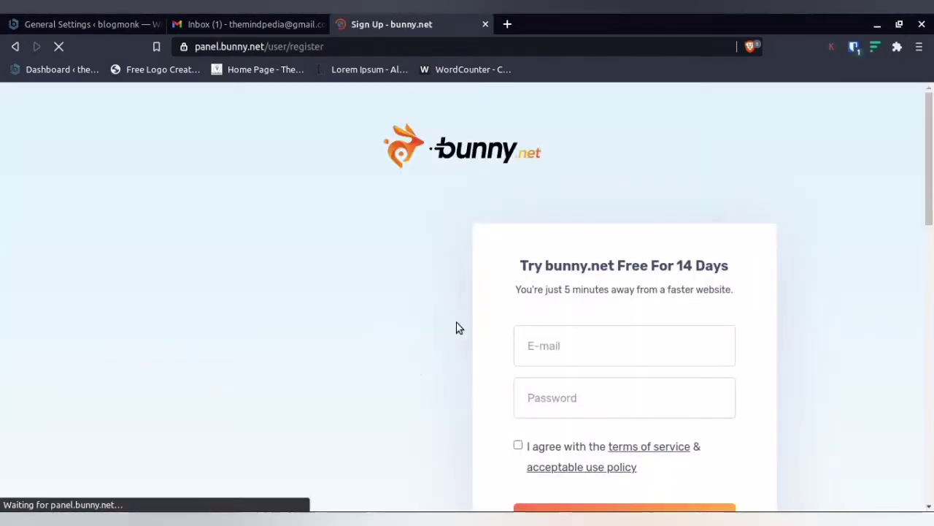
scroll(443, 337, down, 5)
scroll(443, 339, up, 2)
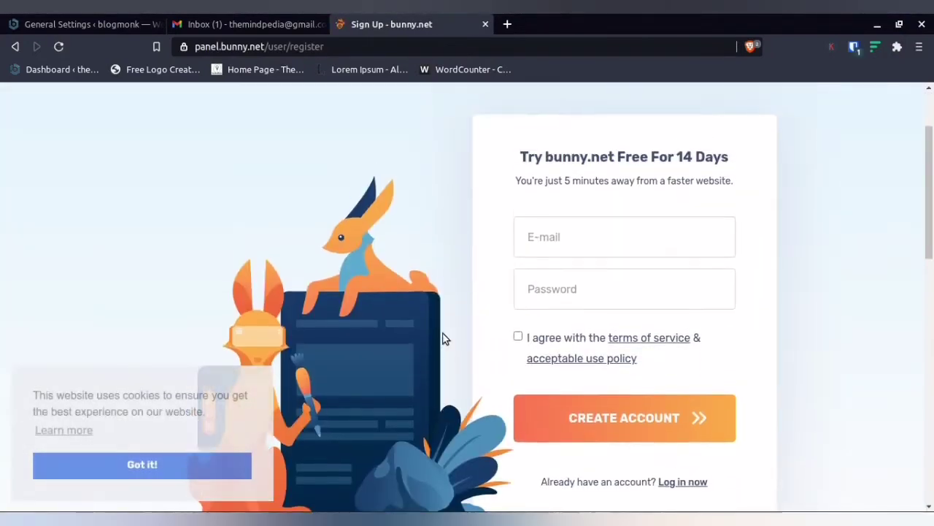
click(142, 463)
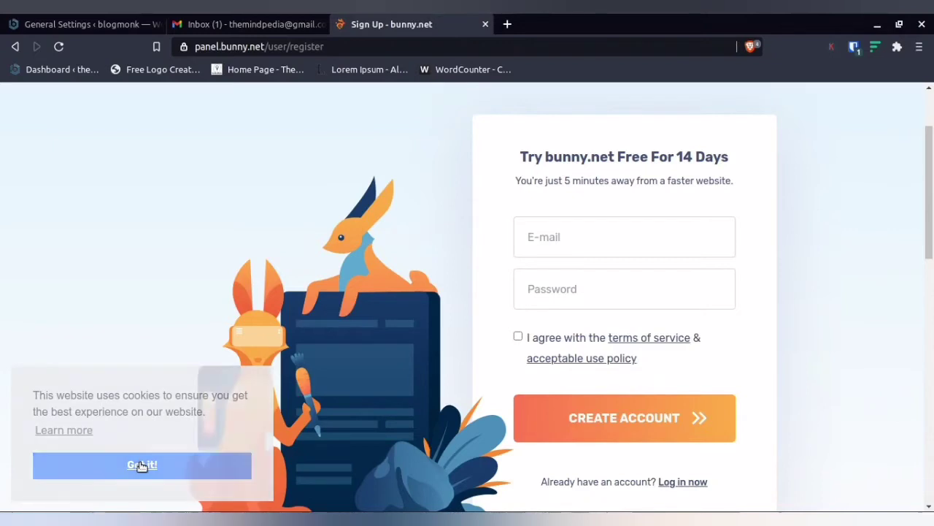
Step: Copy the account's e-mail address from Gmail and enter it in the bunny.net sign-up form's e-mail field
click(577, 240)
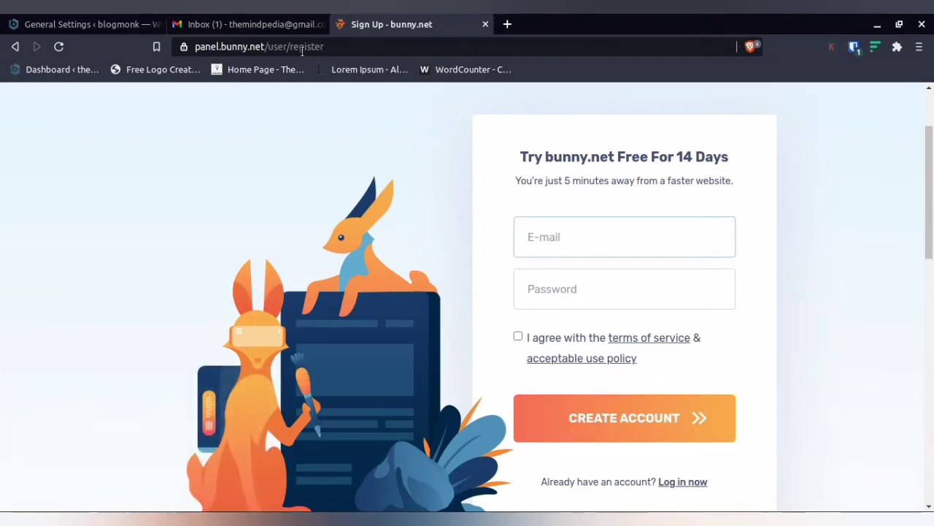
click(270, 24)
click(911, 104)
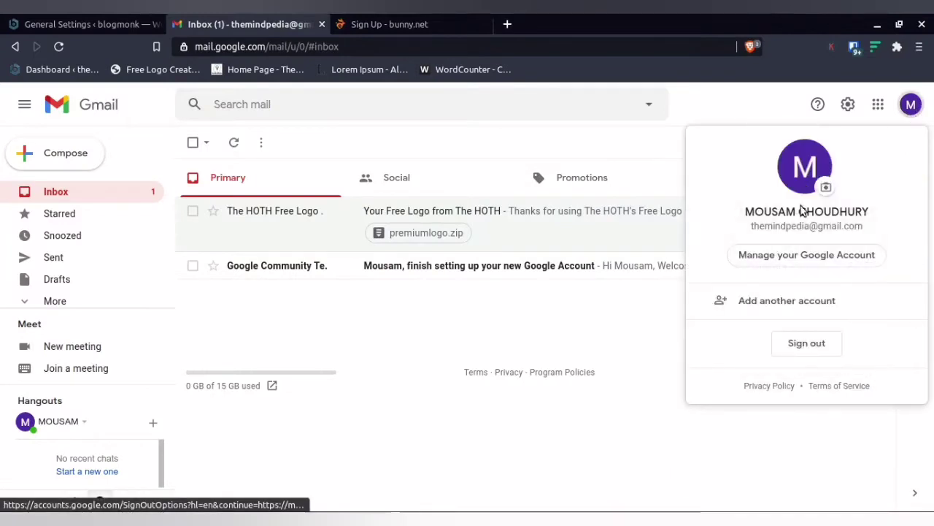
drag(753, 226, 866, 227)
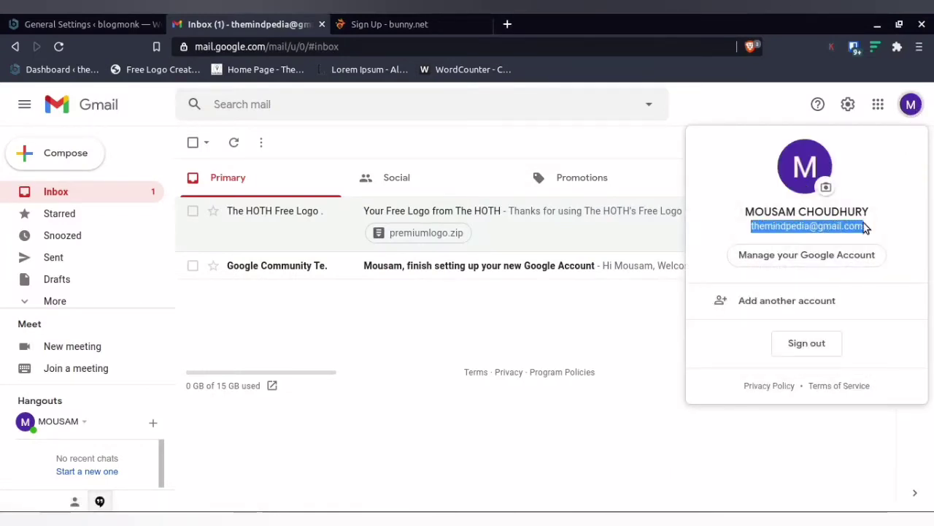
right_click(866, 228)
click(862, 233)
click(424, 22)
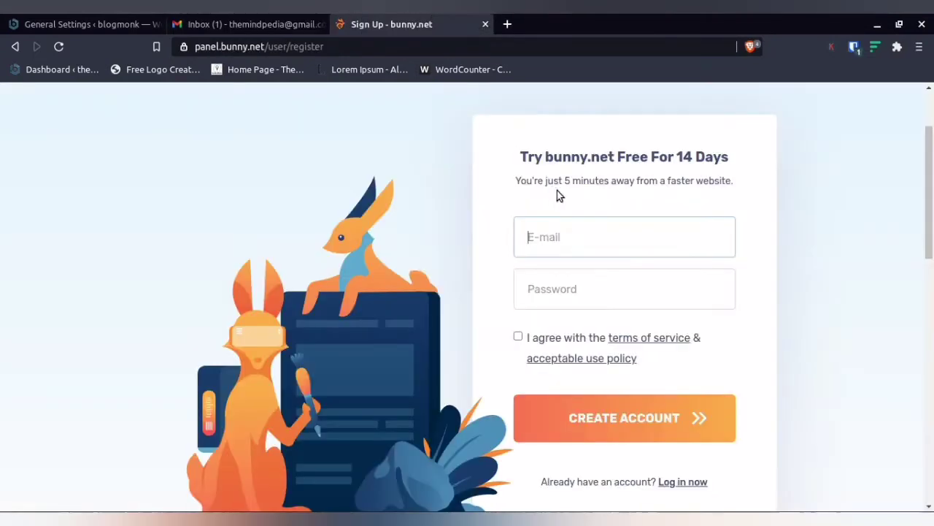
key(ctrl+v)
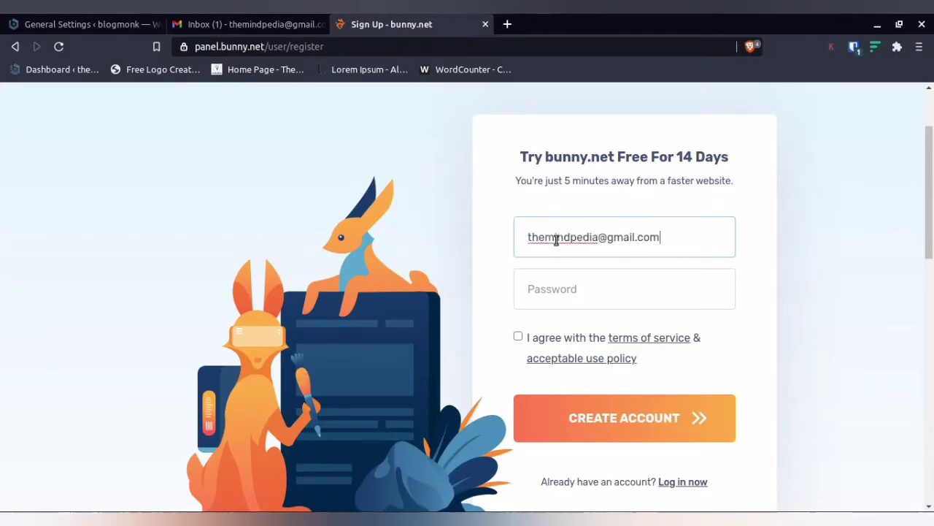
Step: Enter the account password, agree to the terms, create the bunny.net account and decline saving the password
click(556, 289)
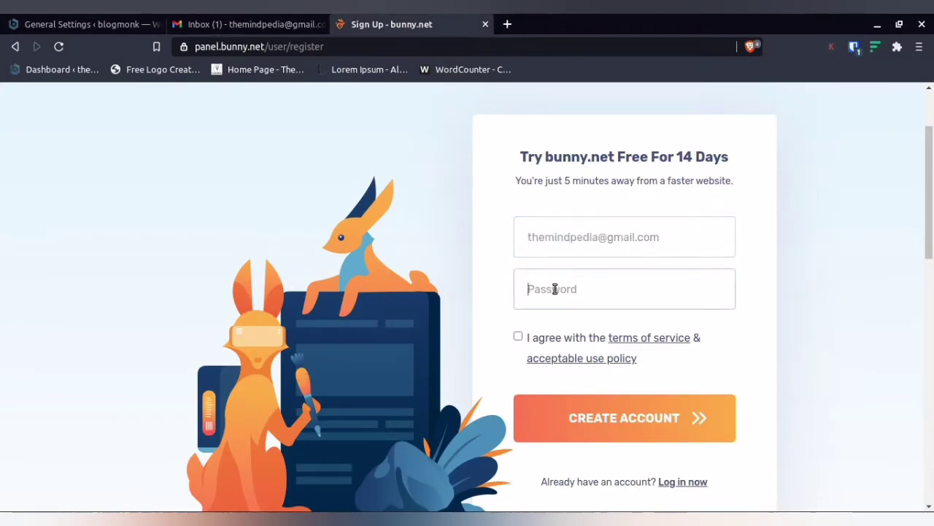
text(•••)
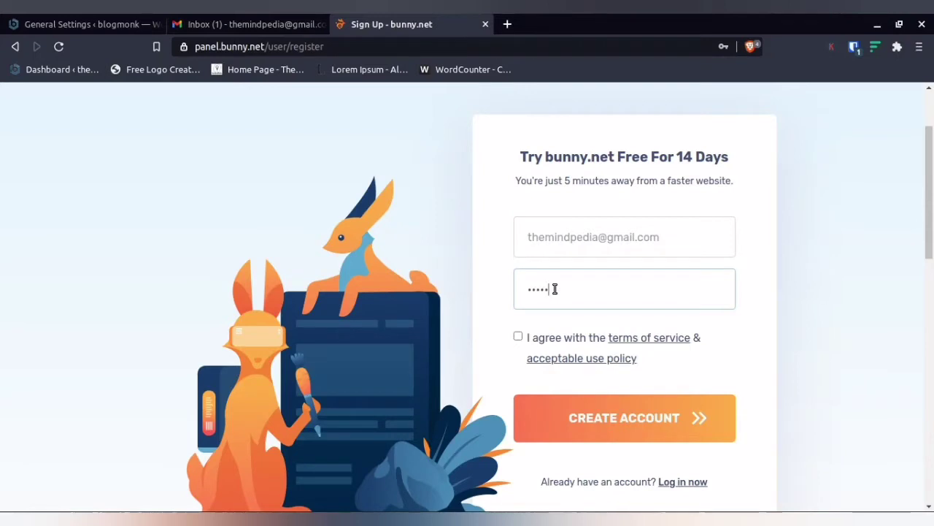
click(518, 336)
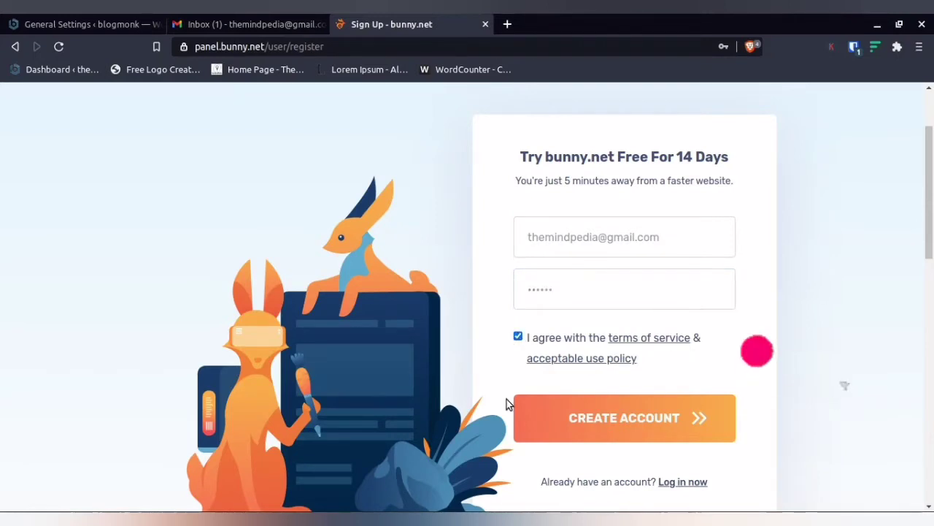
click(659, 435)
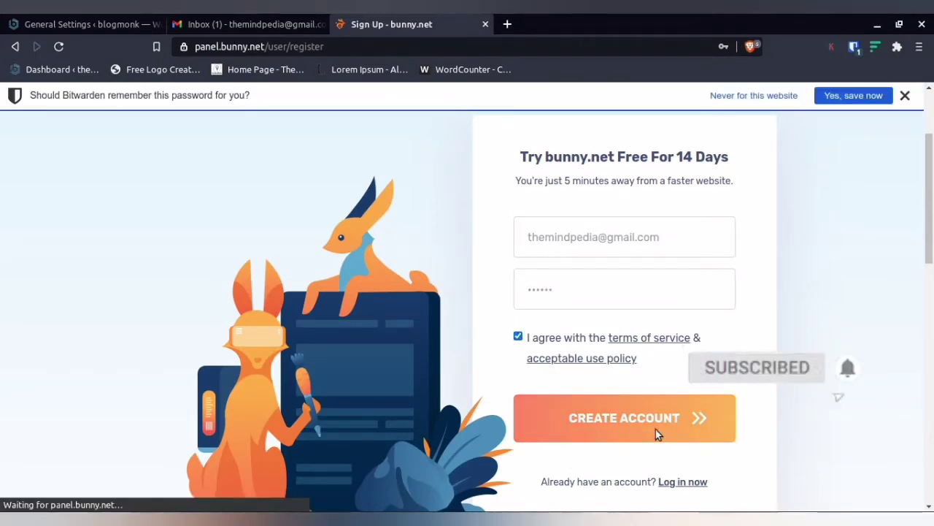
click(906, 96)
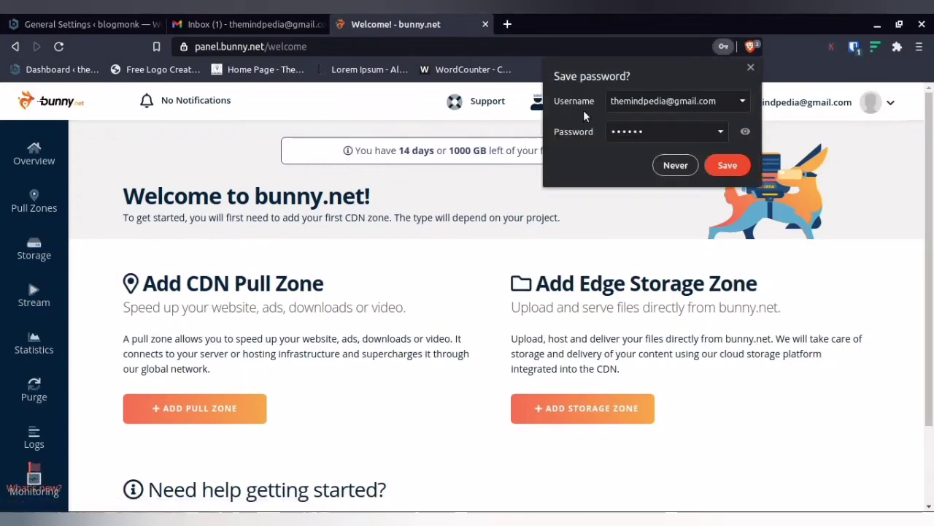
click(675, 165)
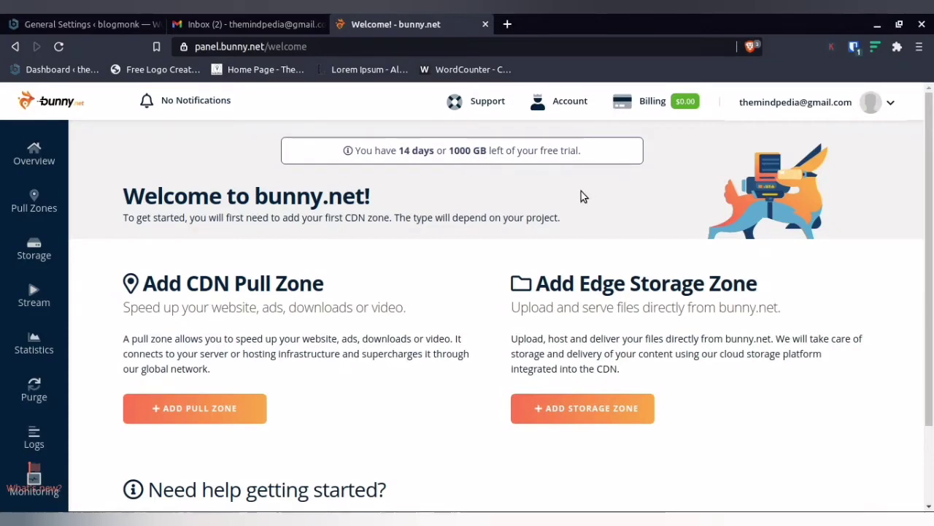
Step: Confirm the bunny.net account through its confirmation e-mail in Gmail and continue to the dashboard
click(260, 22)
click(411, 215)
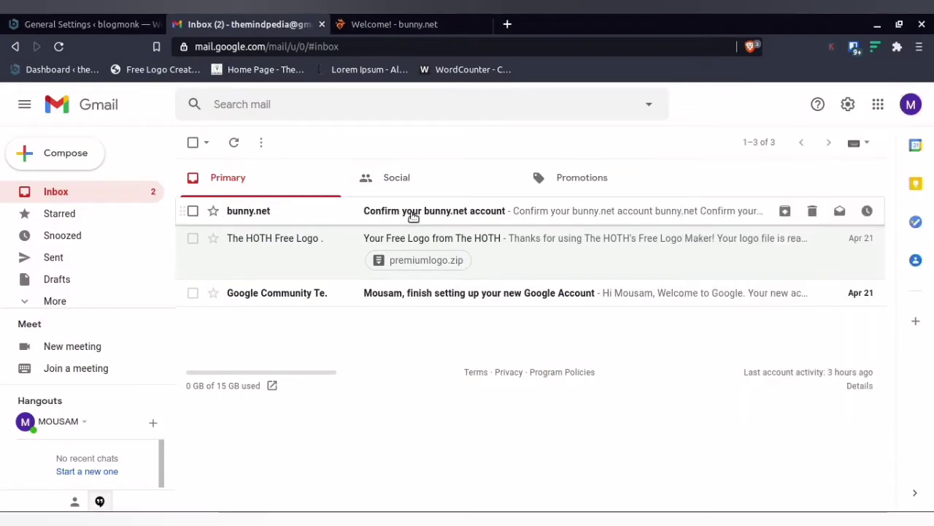
click(412, 215)
scroll(466, 390, down, 2)
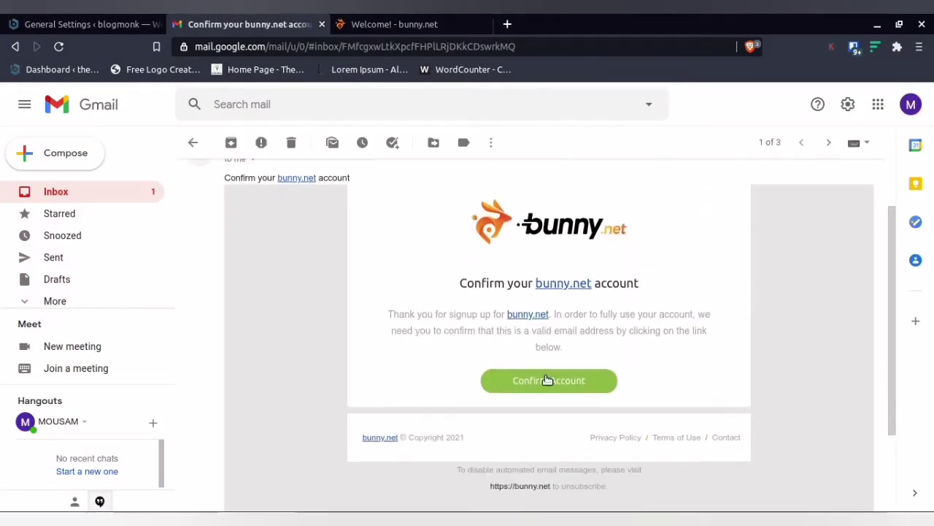
click(555, 386)
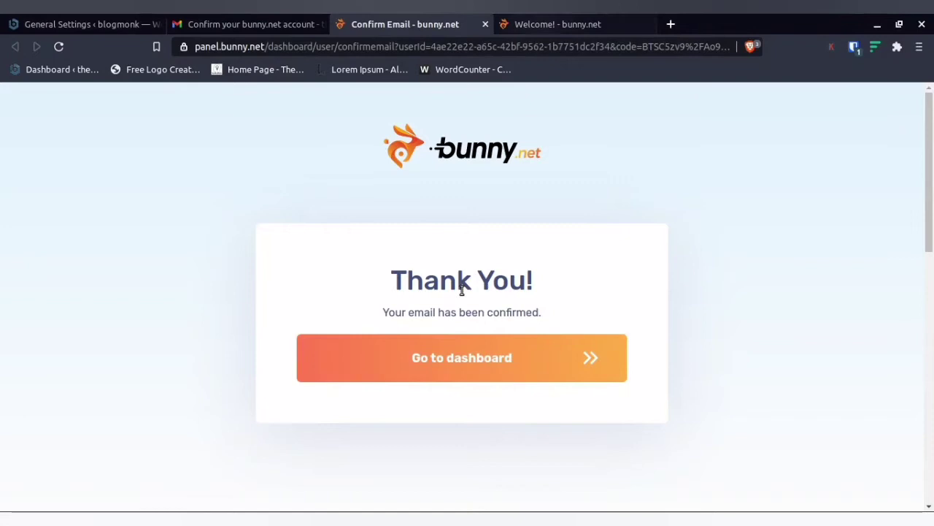
click(468, 357)
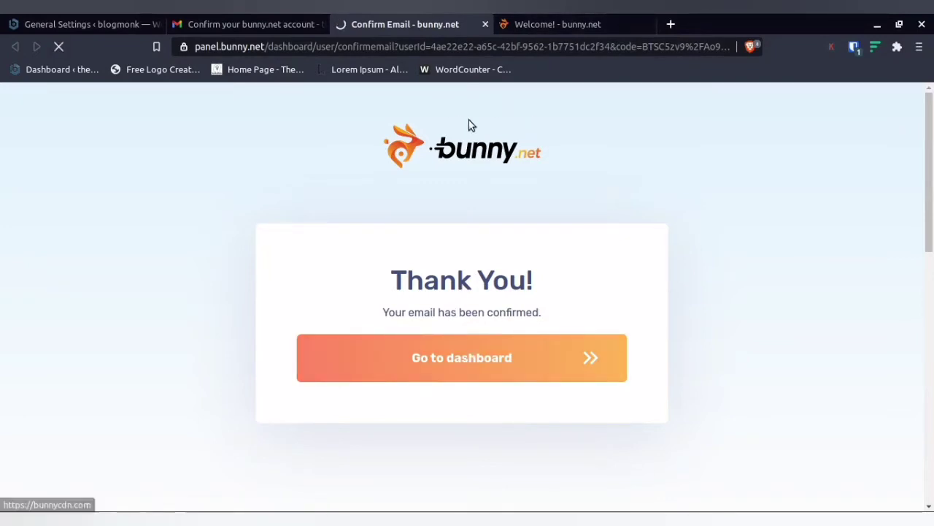
Step: Return Gmail to the inbox and close the leftover bunny.net Welcome page
click(252, 22)
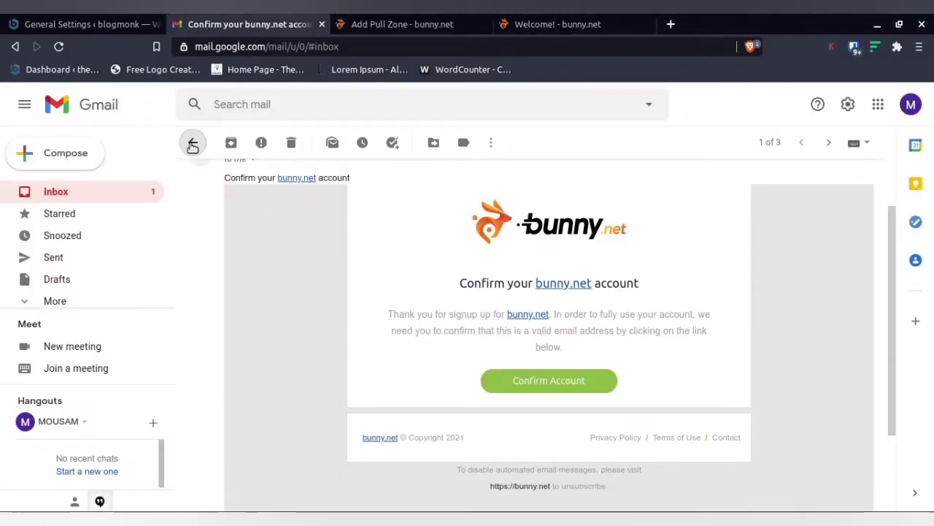
click(193, 142)
click(405, 24)
click(573, 24)
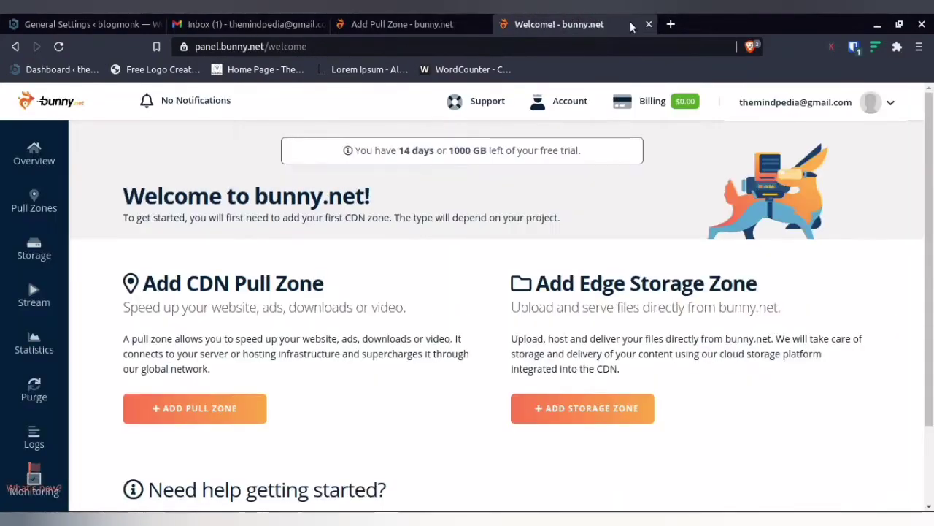
click(649, 24)
Step: Switch to the ONLYOFFICE document and make the "How To Sign Up BunnyCDN?" bullet bold
click(392, 519)
scroll(317, 273, up, 5)
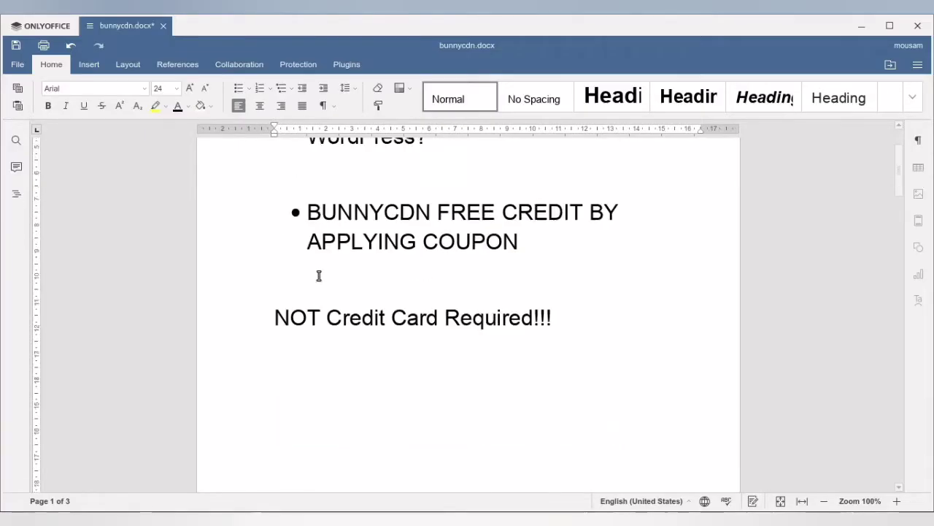
drag(309, 214, 610, 213)
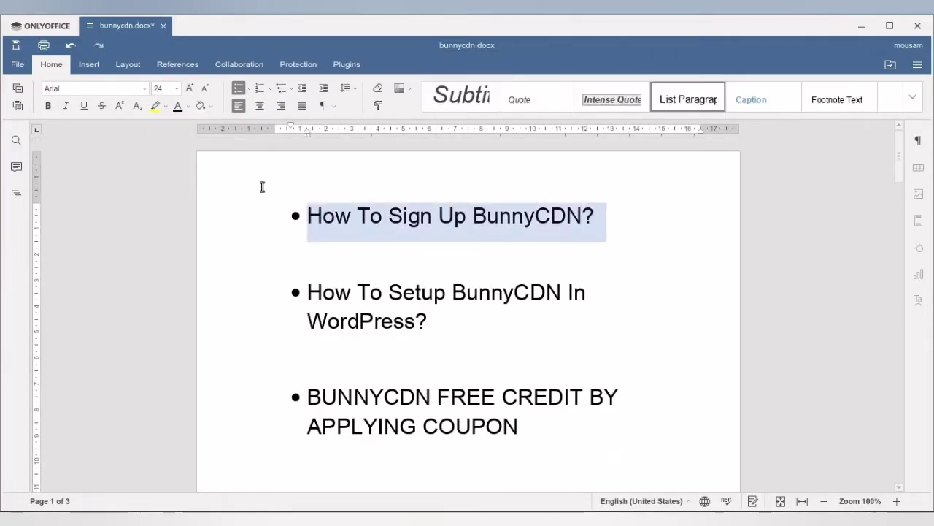
click(47, 105)
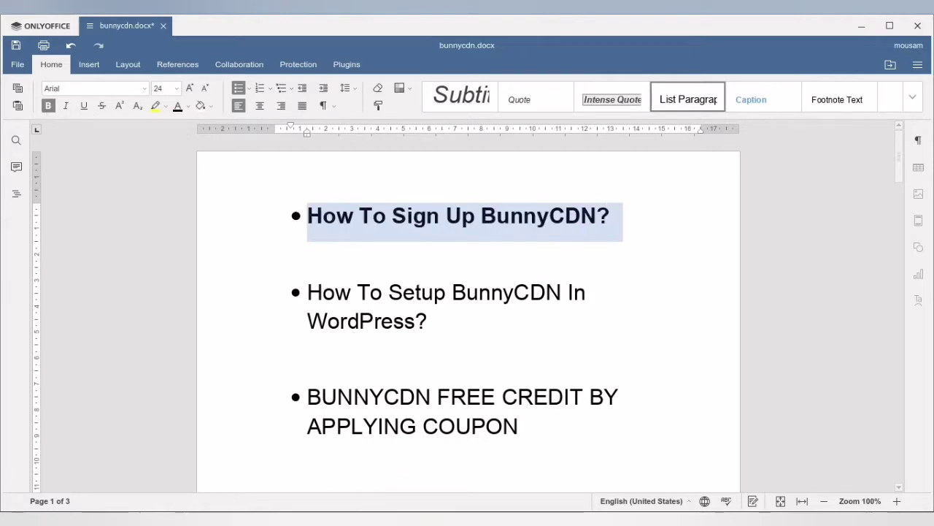
Step: Switch to the browser, check the blogmonk site's General Settings in WordPress and return to the Add Pull Zone form
click(230, 460)
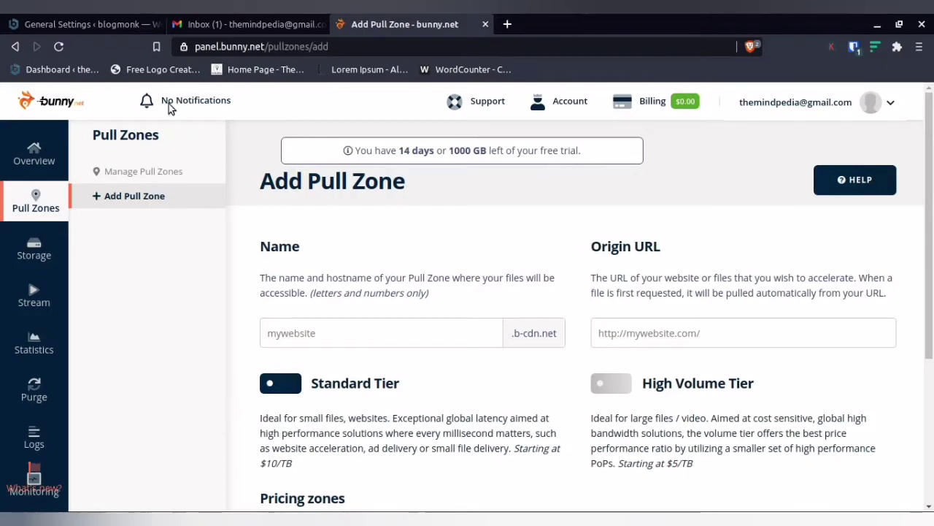
click(80, 24)
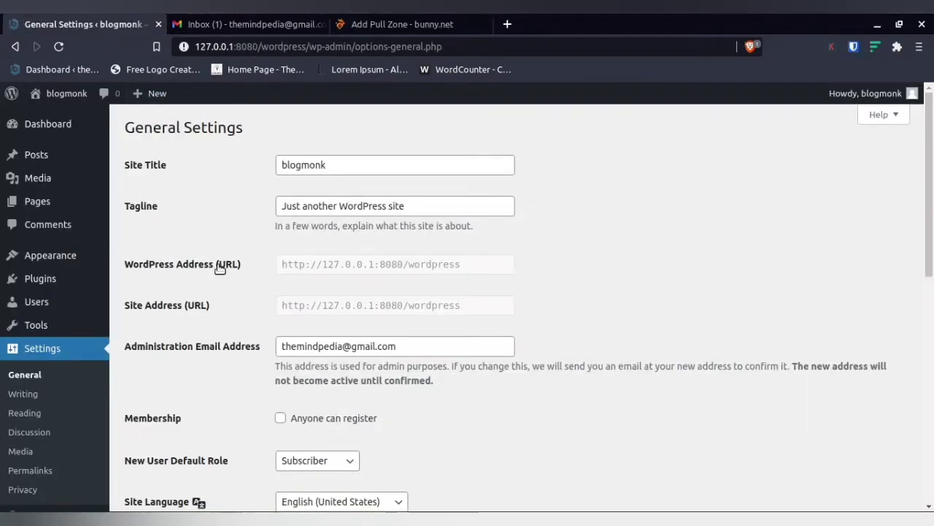
mouse_move(392, 518)
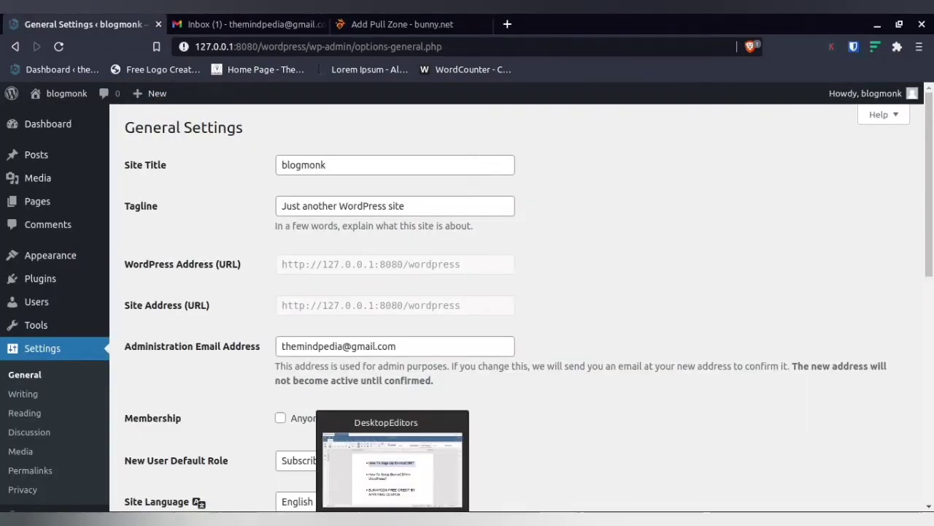
mouse_move(362, 518)
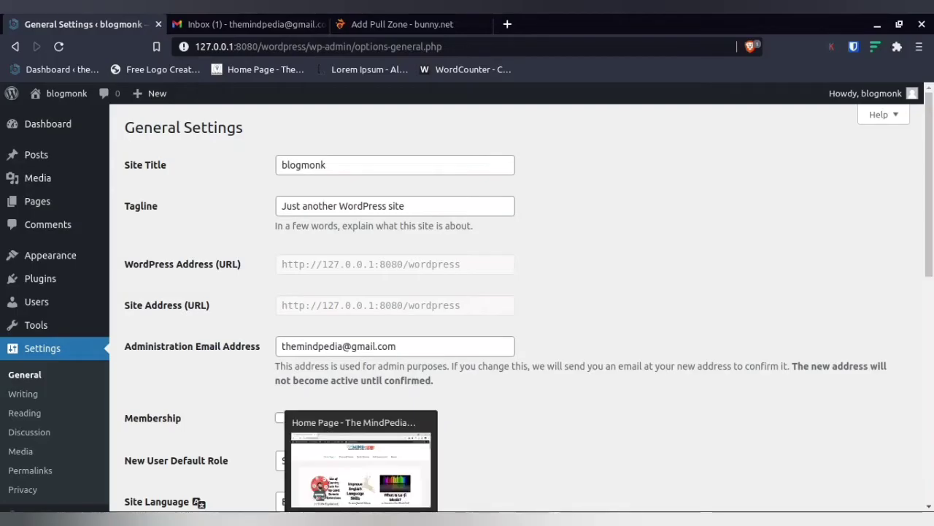
click(371, 22)
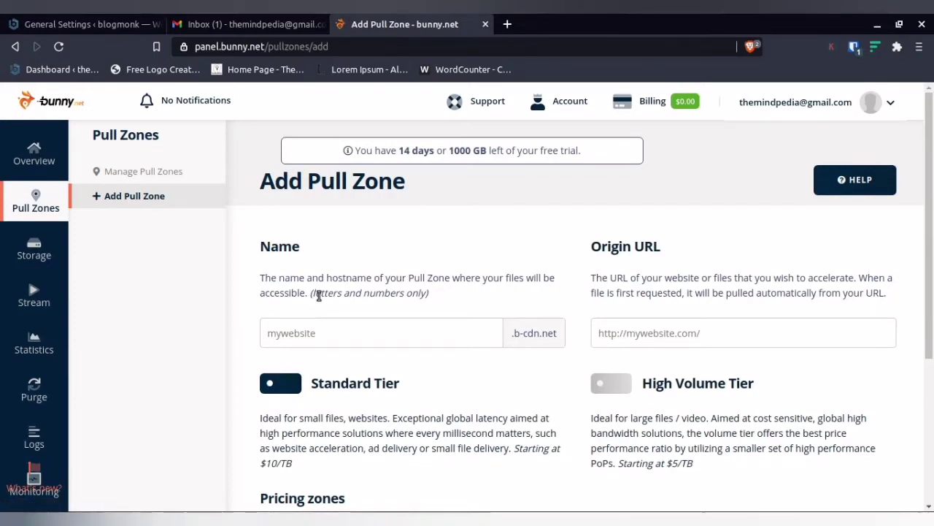
Step: Copy the site title "blogmonk" from WordPress General Settings into the Name field of the new pull zone
click(302, 332)
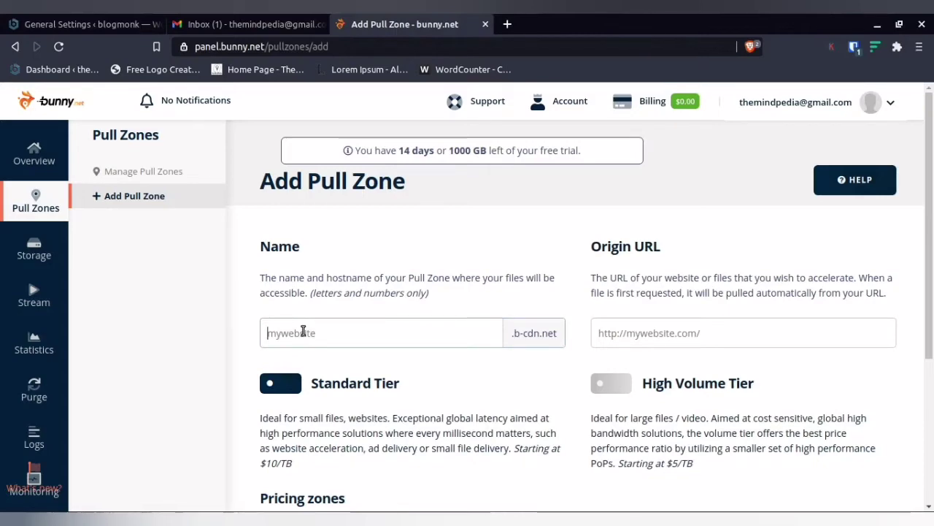
click(88, 18)
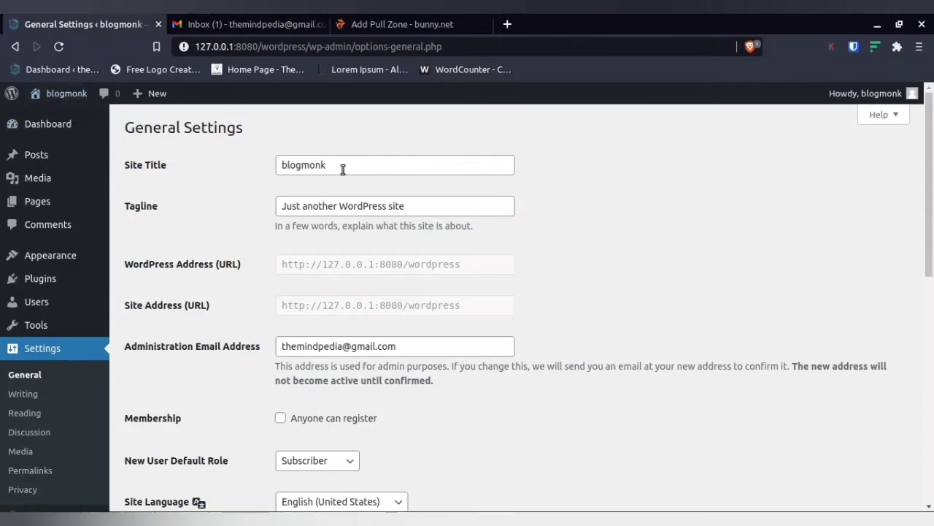
drag(341, 165, 291, 164)
right_click(292, 165)
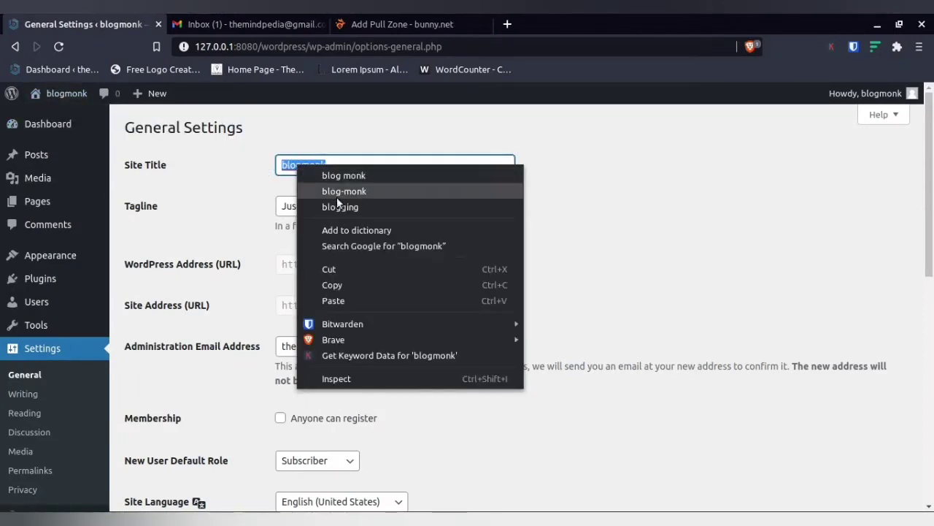
click(361, 282)
click(402, 24)
click(330, 337)
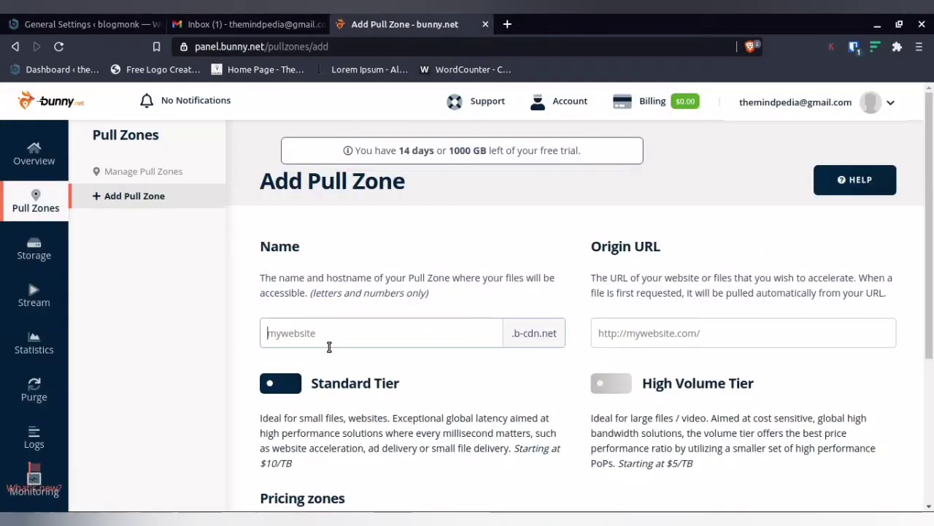
key(ctrl+v)
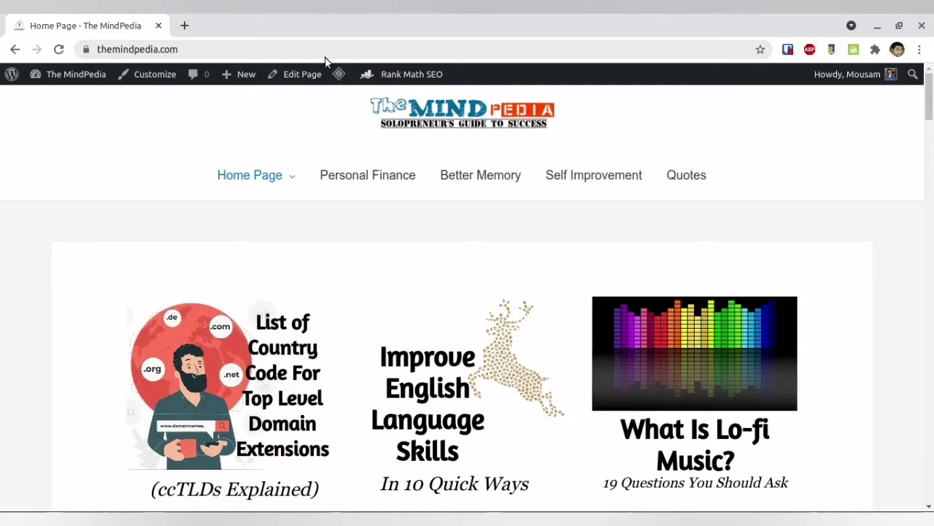
key(alt+Tab)
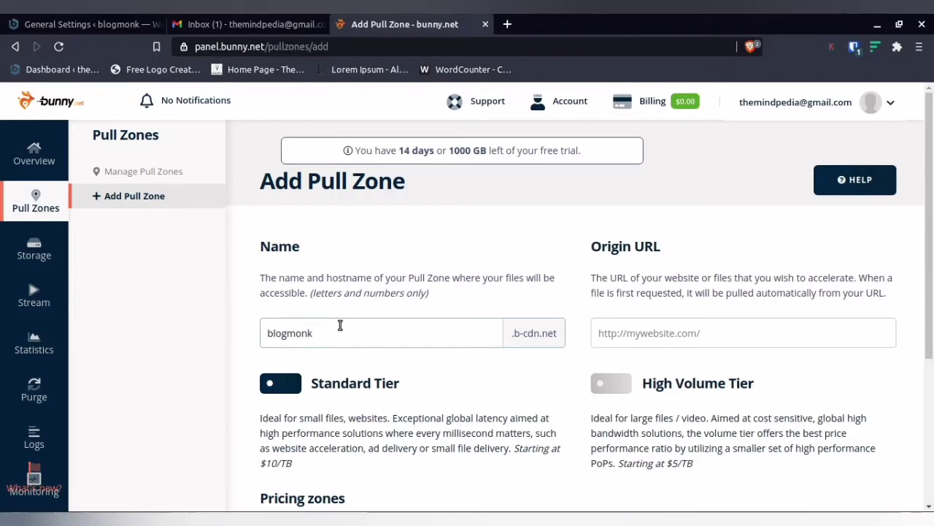
Step: Select the WordPress Address (URL) in the blogmonk site's General Settings as the source for the pull zone's Origin URL
drag(589, 248, 669, 248)
click(52, 19)
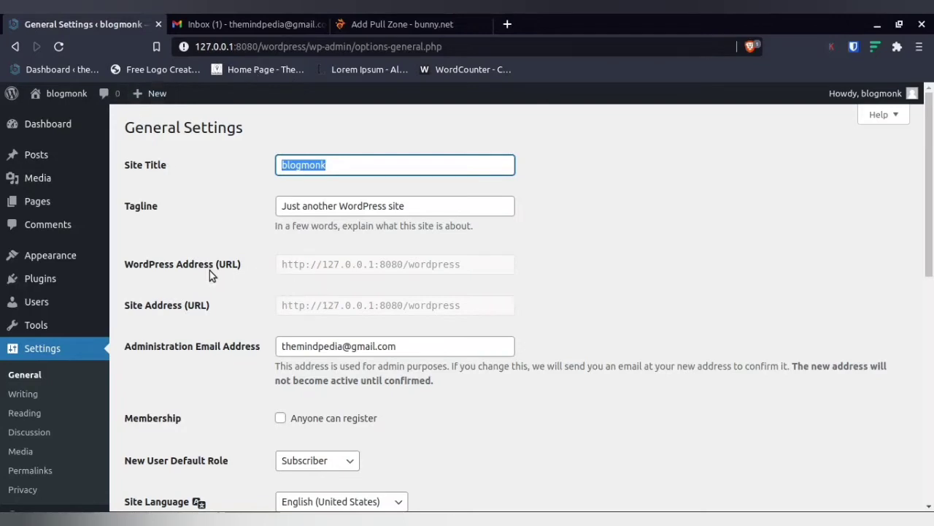
click(30, 374)
drag(289, 264, 373, 265)
click(286, 265)
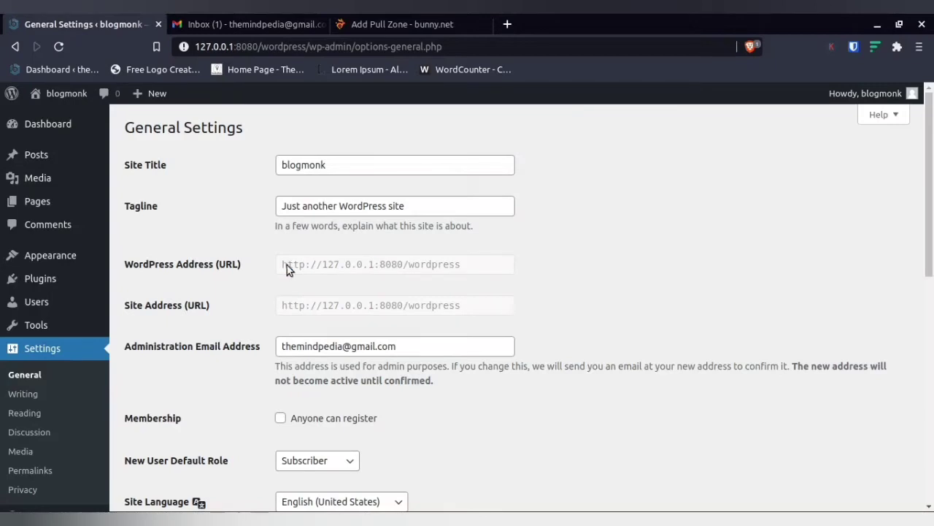
drag(285, 265, 468, 271)
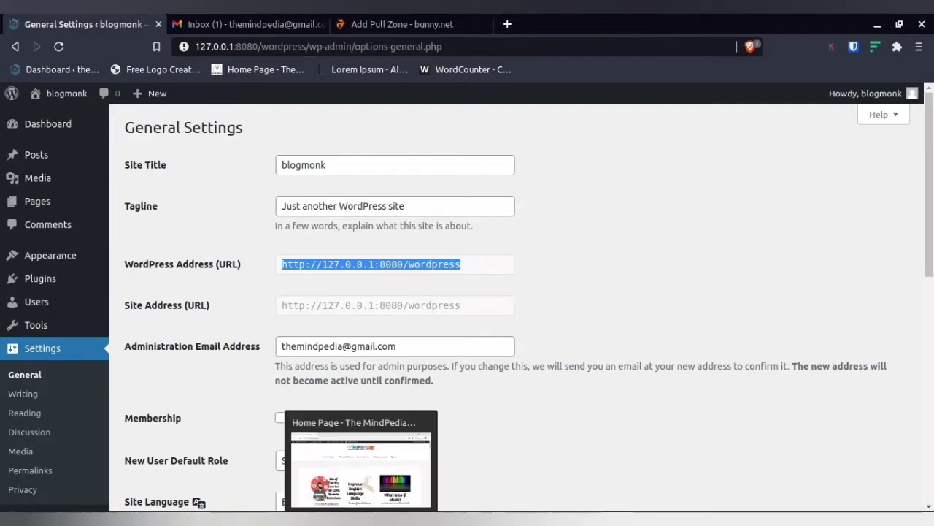
Step: Open General Settings of The MindPedia WordPress site and examine its WordPress Address (URL)
click(346, 488)
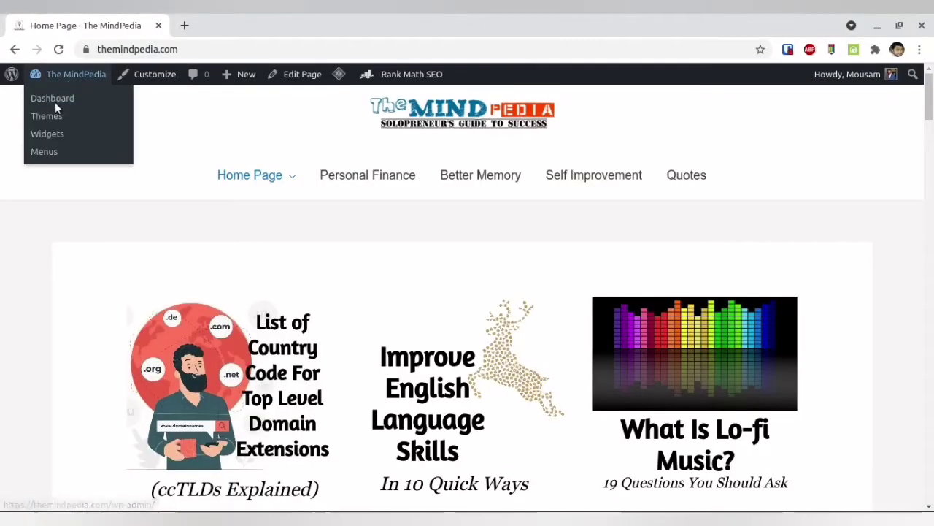
click(56, 99)
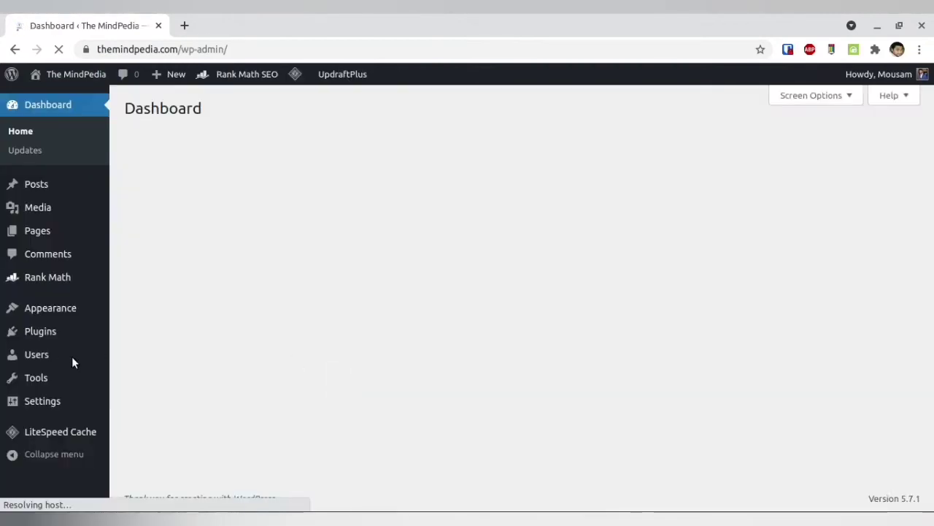
mouse_move(41, 399)
click(146, 202)
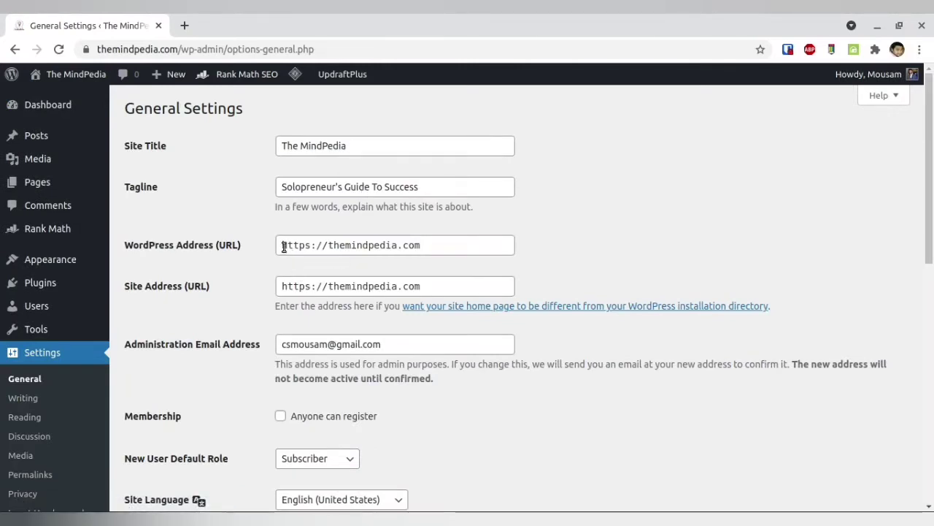
drag(283, 247, 426, 246)
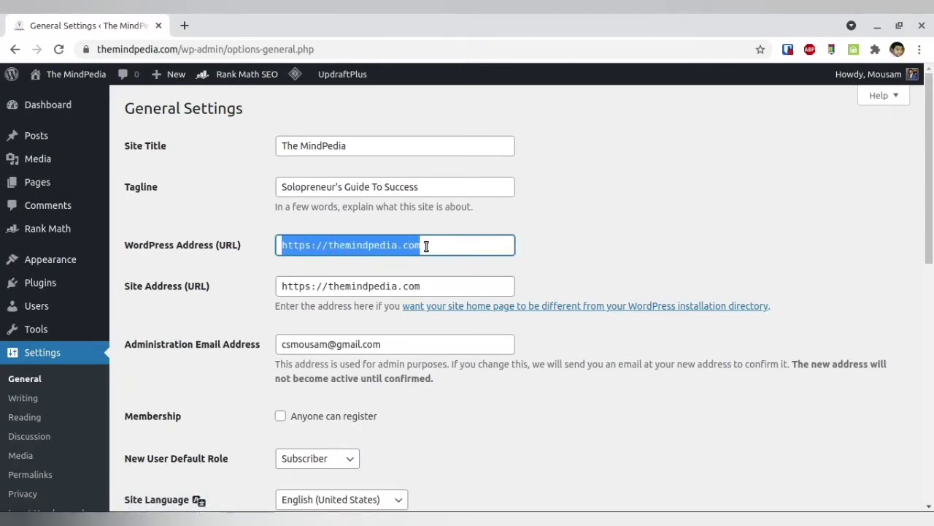
right_click(311, 247)
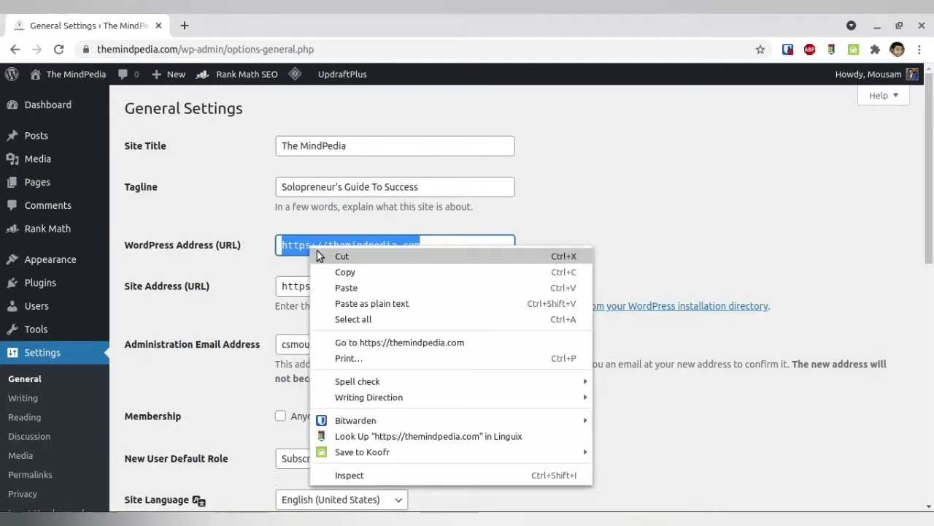
click(252, 267)
click(236, 518)
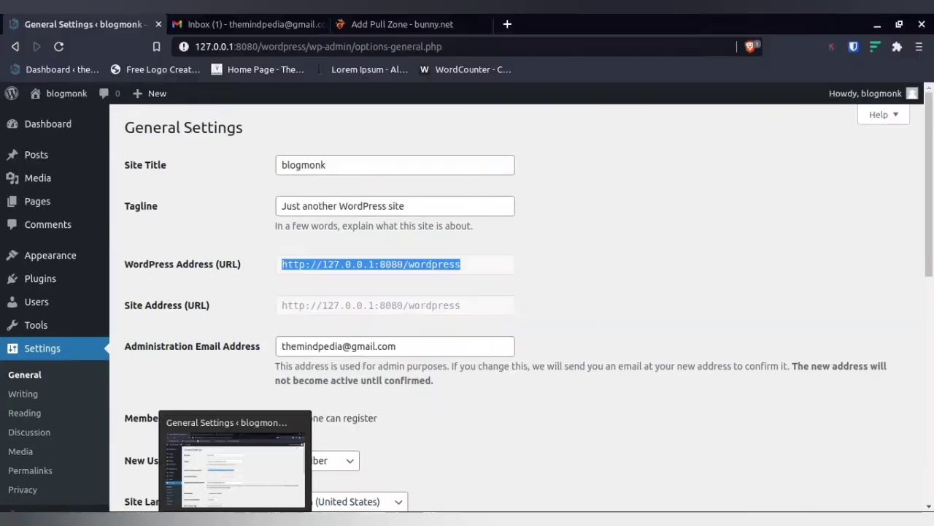
right_click(334, 265)
click(367, 253)
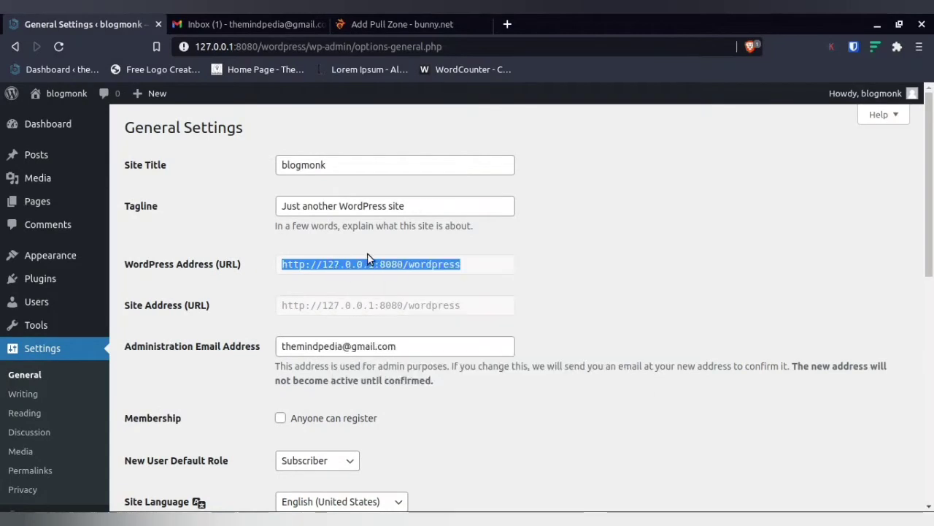
click(392, 27)
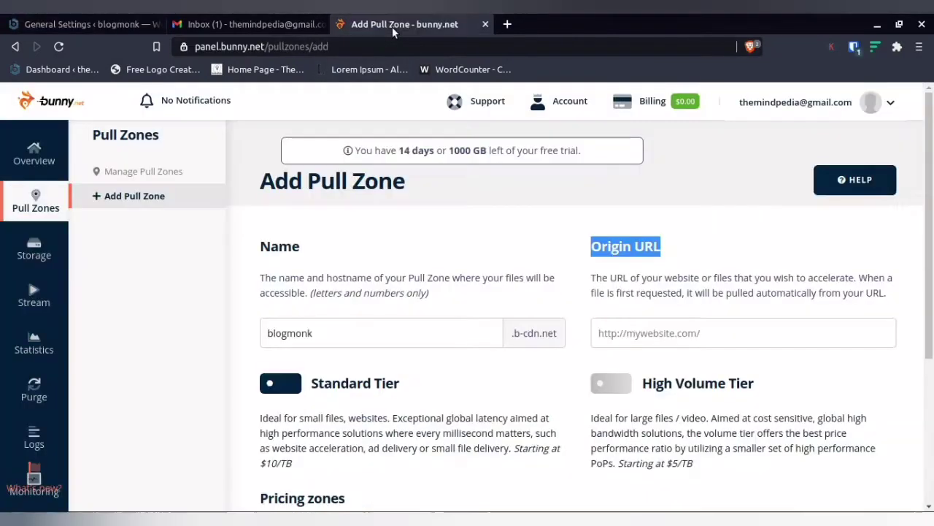
click(704, 335)
key(ctrl+v)
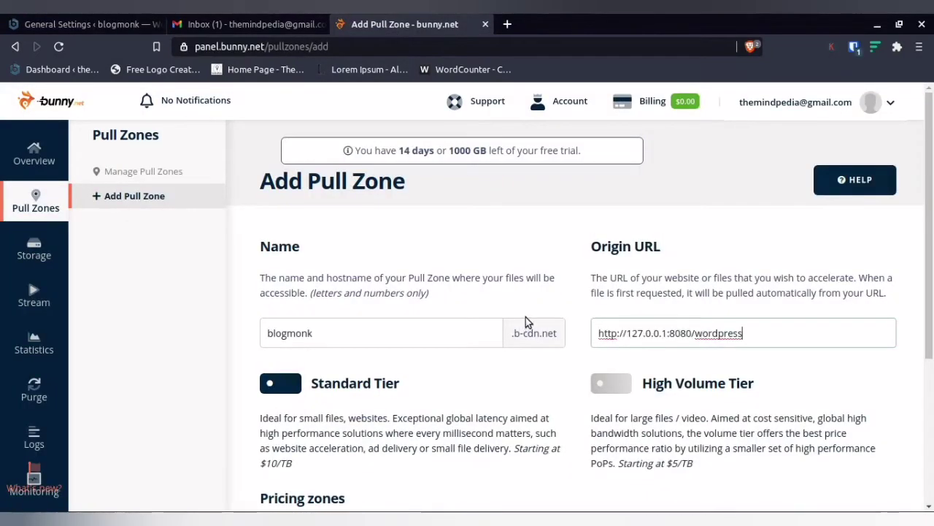
Step: Disable the South Africa pricing zone and enable it again
scroll(527, 314, down, 3)
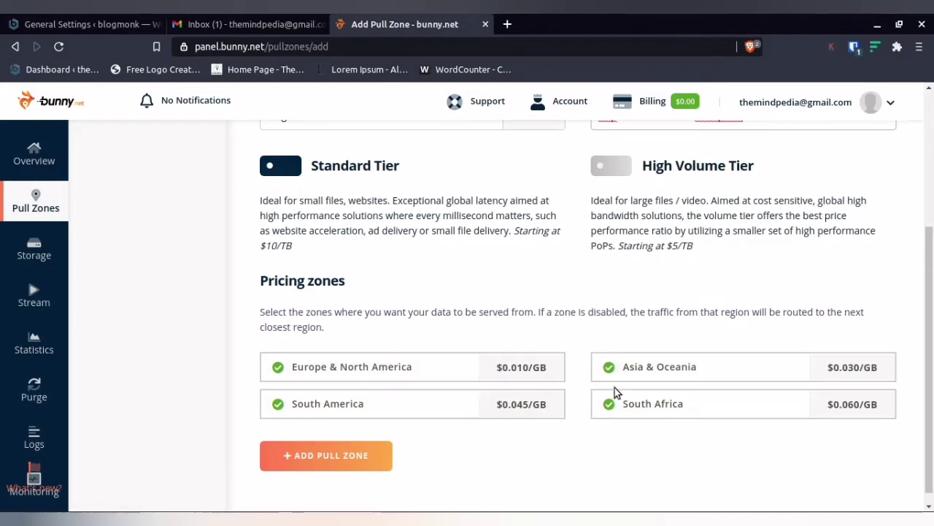
click(606, 408)
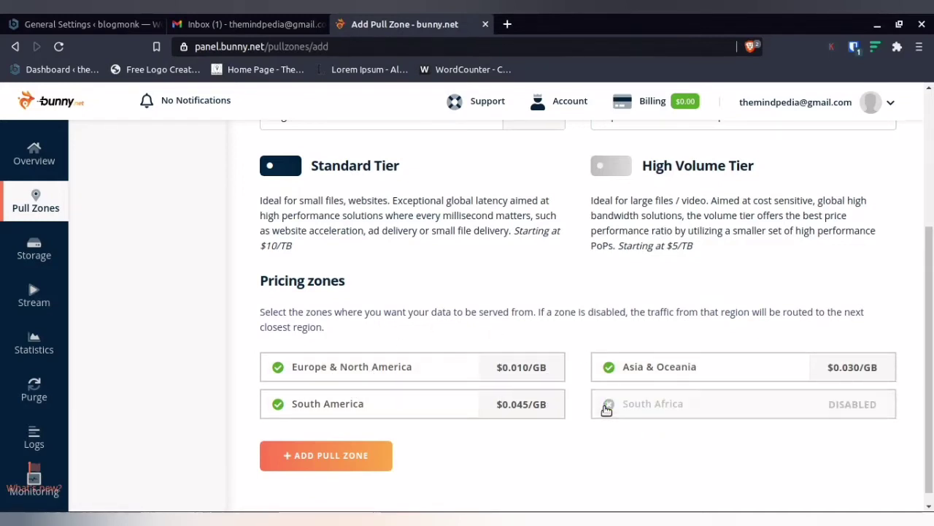
click(607, 407)
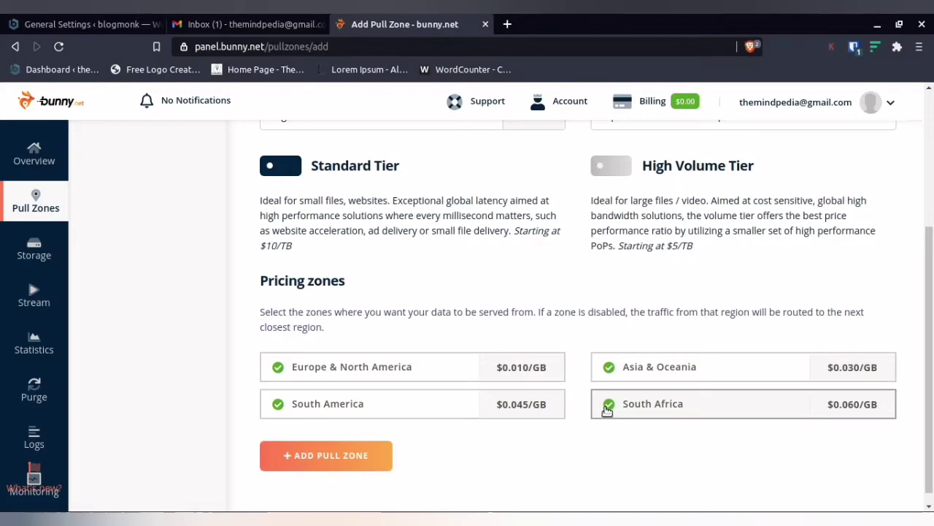
click(607, 410)
click(668, 416)
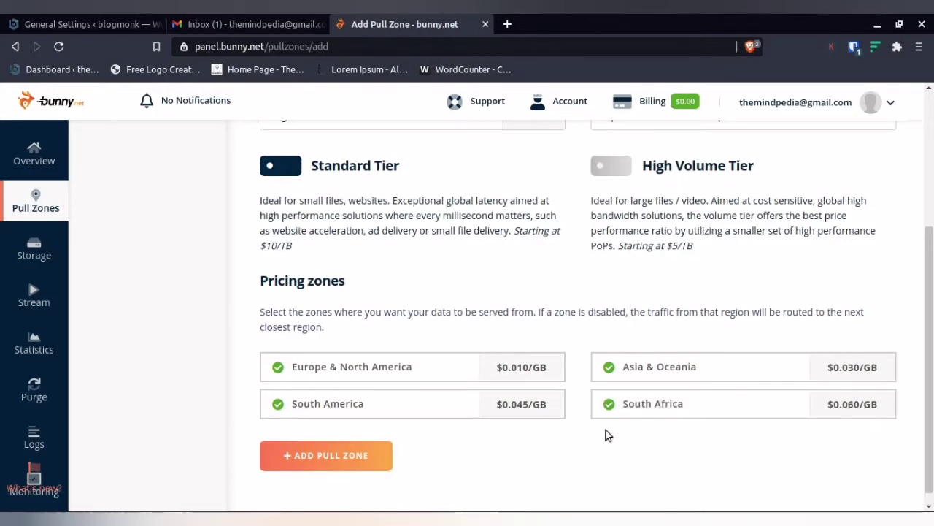
Step: Recheck the name and Origin URL against WordPress and try to add the blogmonk pull zone with its localhost address
scroll(422, 272, up, 2)
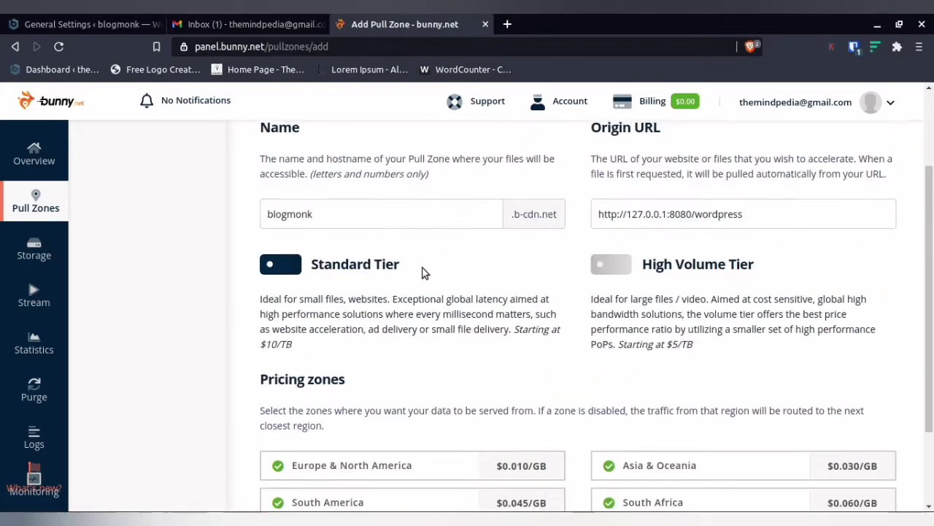
scroll(422, 272, up, 1)
drag(321, 261, 214, 268)
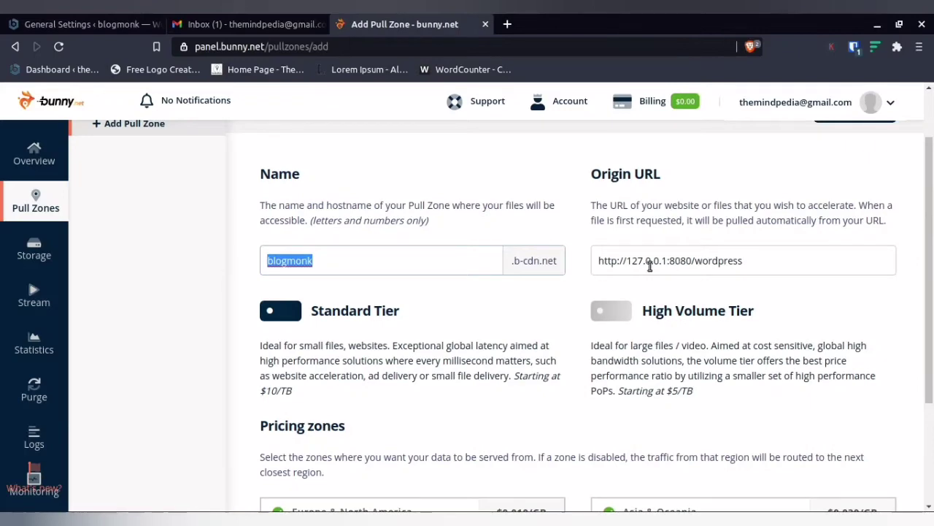
click(115, 20)
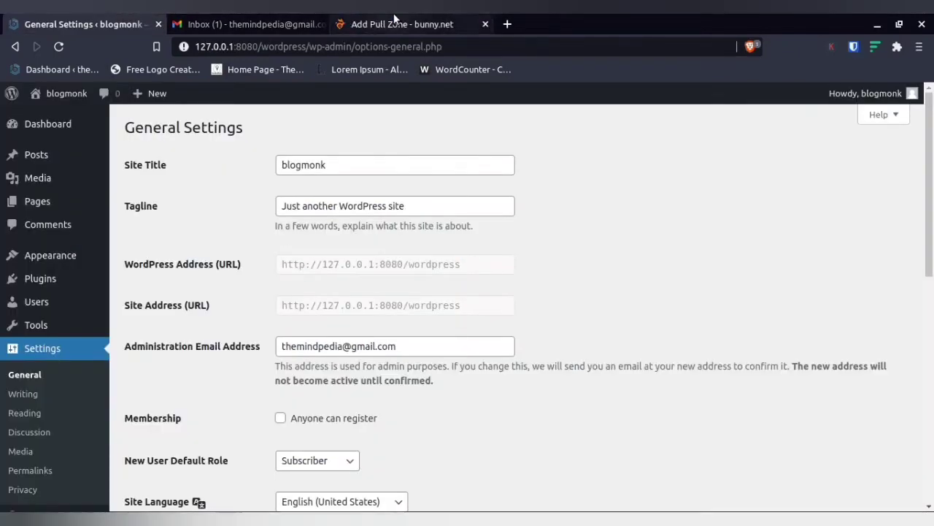
click(393, 20)
scroll(392, 411, down, 3)
click(351, 446)
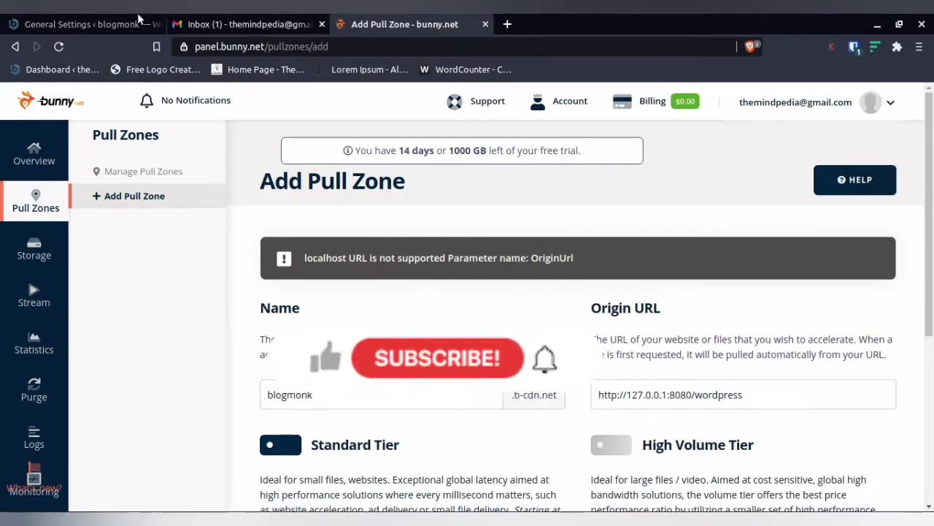
click(135, 24)
key(alt+Tab)
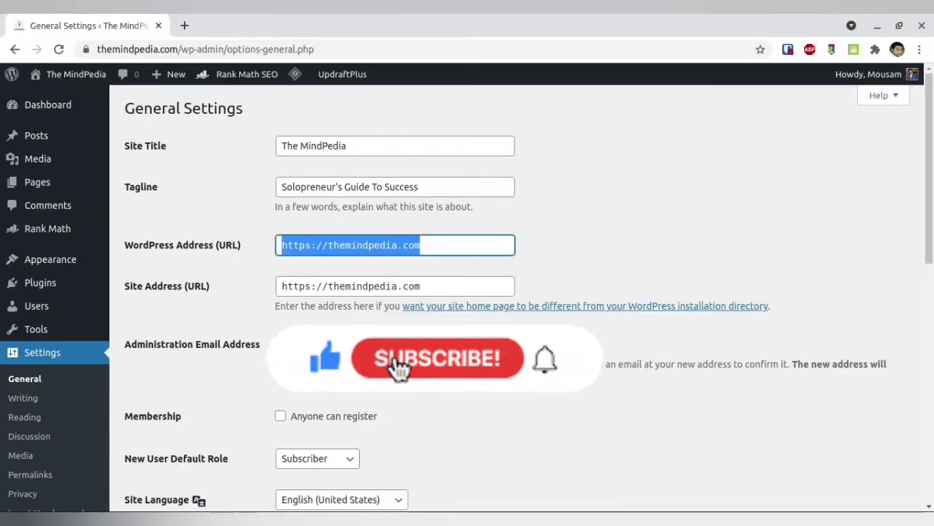
right_click(348, 246)
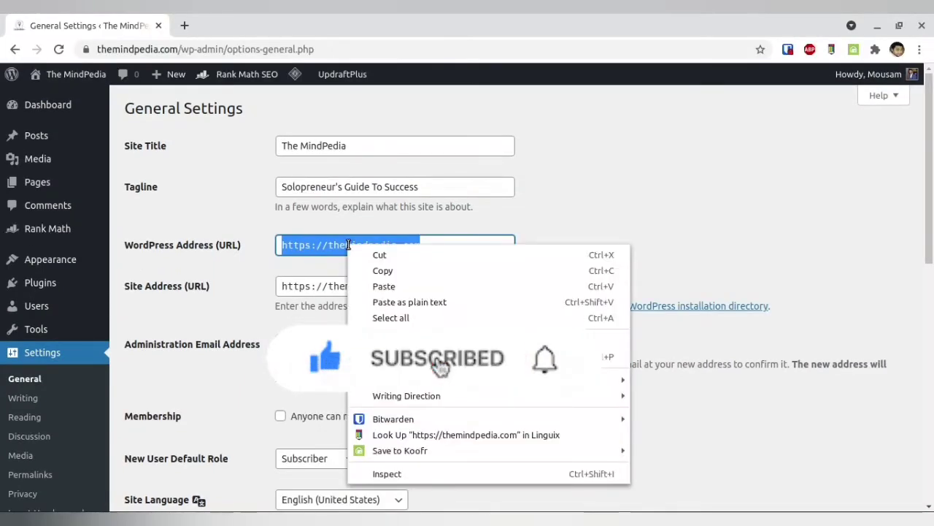
click(416, 270)
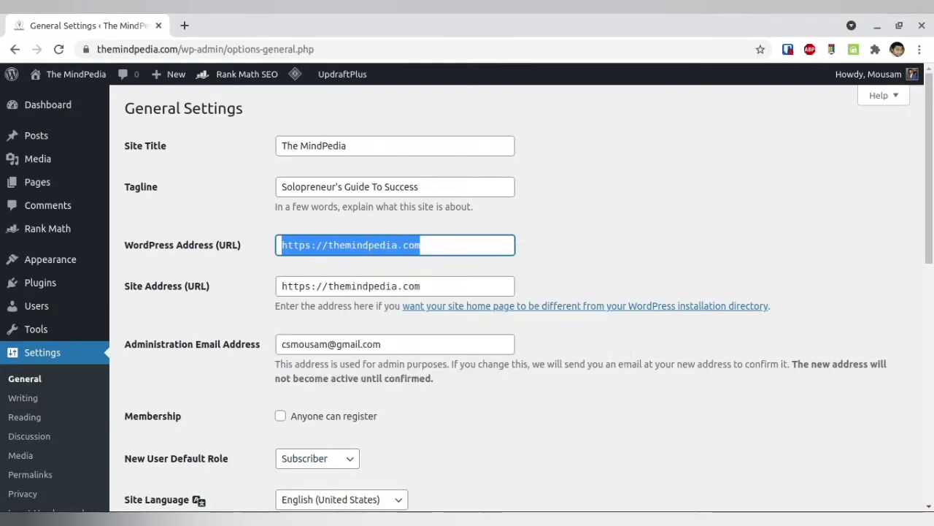
key(alt+Tab)
click(371, 24)
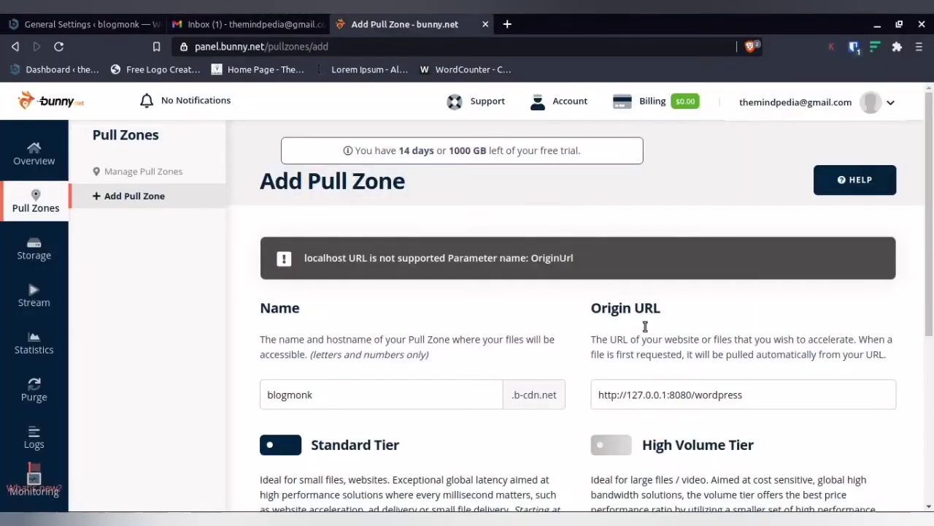
triple_click(763, 399)
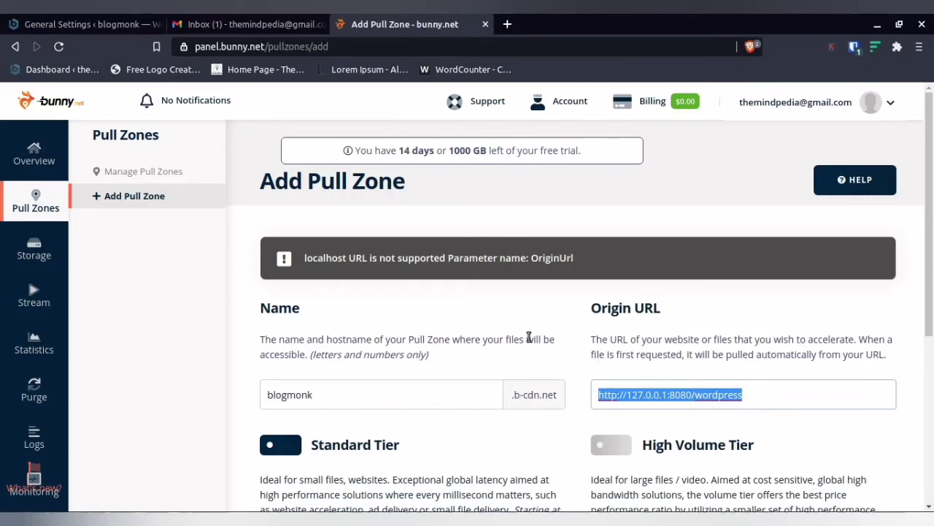
scroll(535, 338, down, 2)
key(ctrl+v)
scroll(604, 288, down, 3)
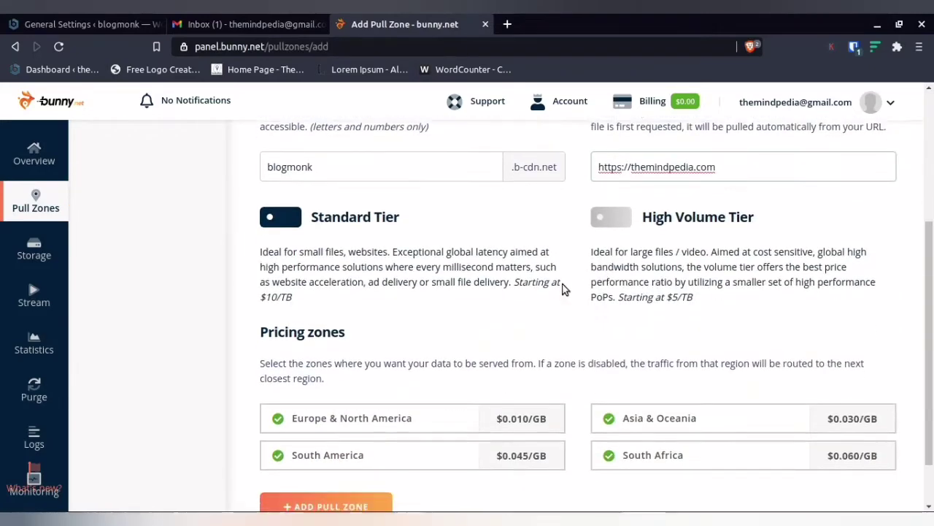
click(347, 437)
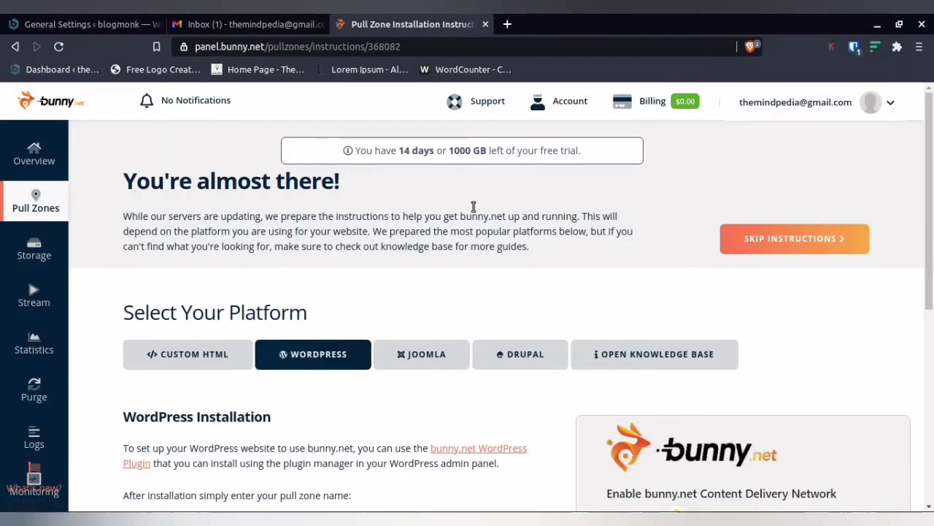
Step: Read the pull zone's WordPress installation instructions and open the installed plugins of the blogmonk site
scroll(456, 256, down, 3)
scroll(452, 256, down, 2)
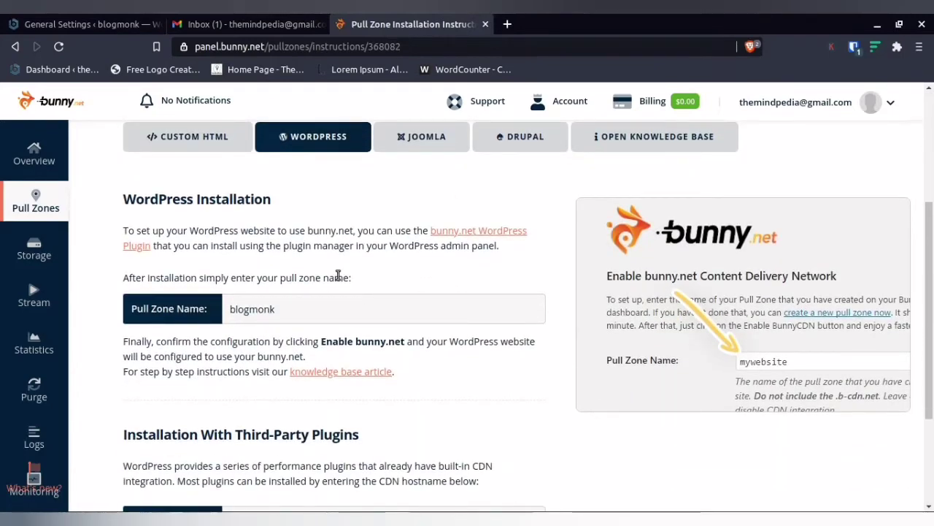
click(76, 22)
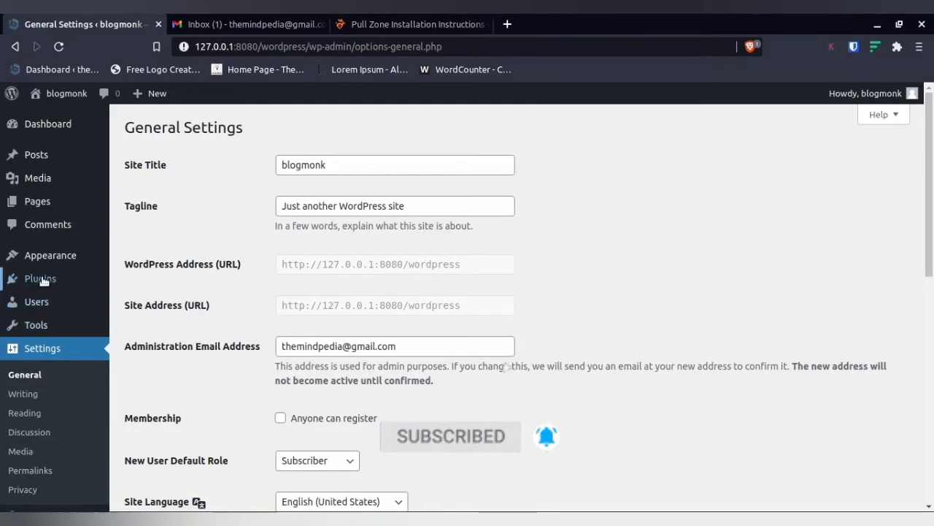
mouse_move(42, 281)
click(150, 280)
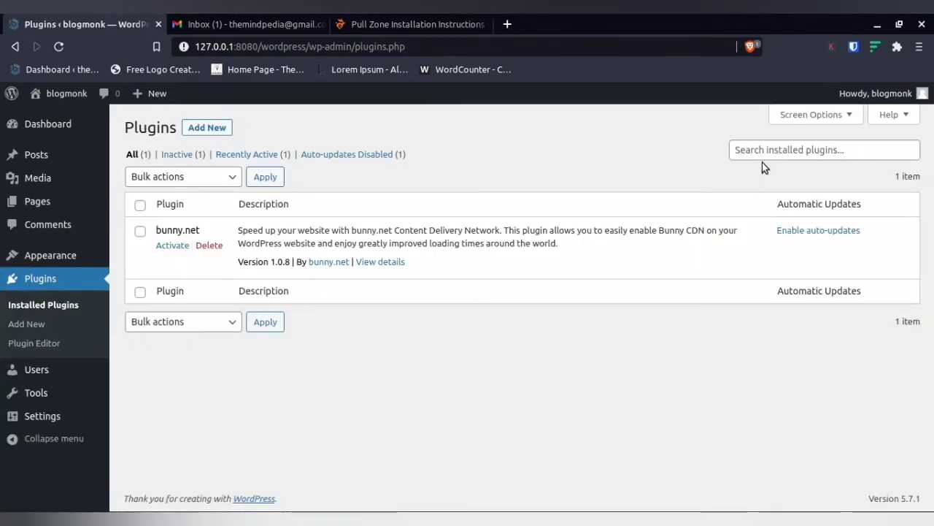
Step: Search for new plugins with the keyword bunnycdn and activate the bunny.net – WordPress CDN Plugin
click(207, 129)
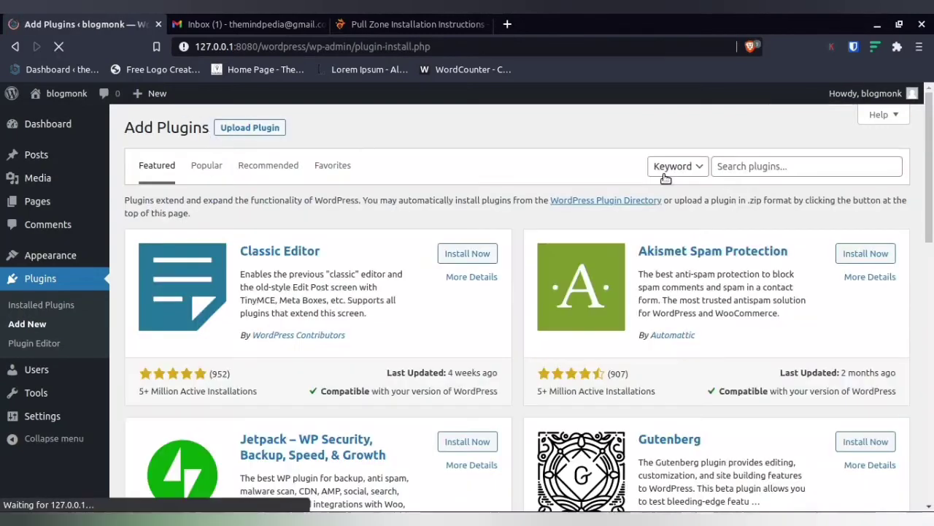
click(734, 166)
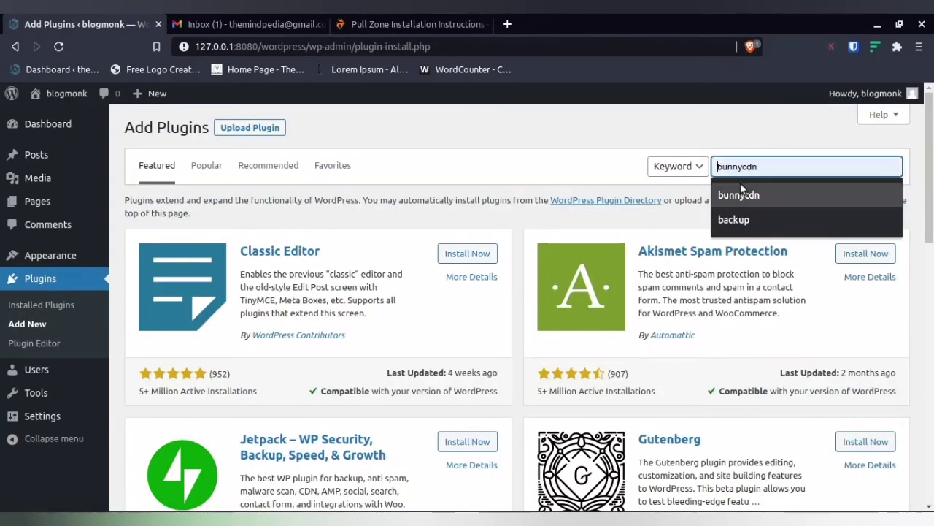
click(740, 186)
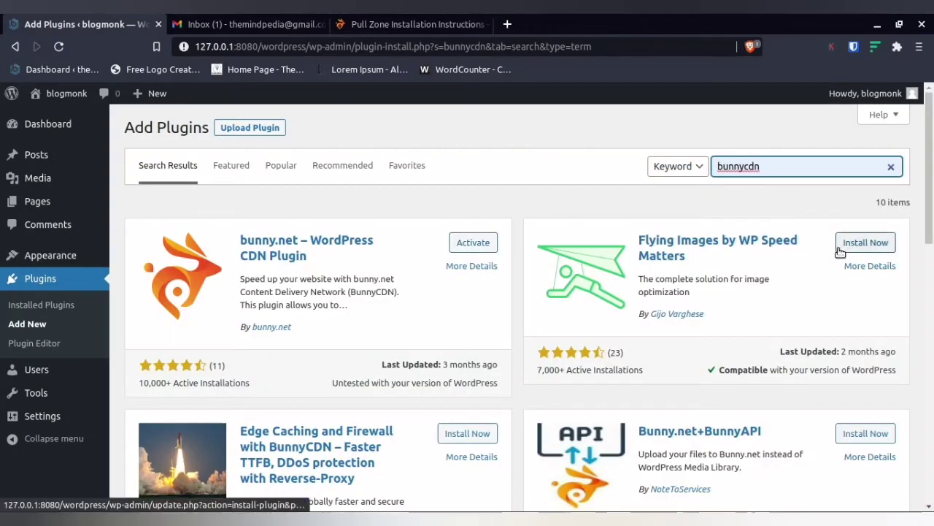
click(466, 245)
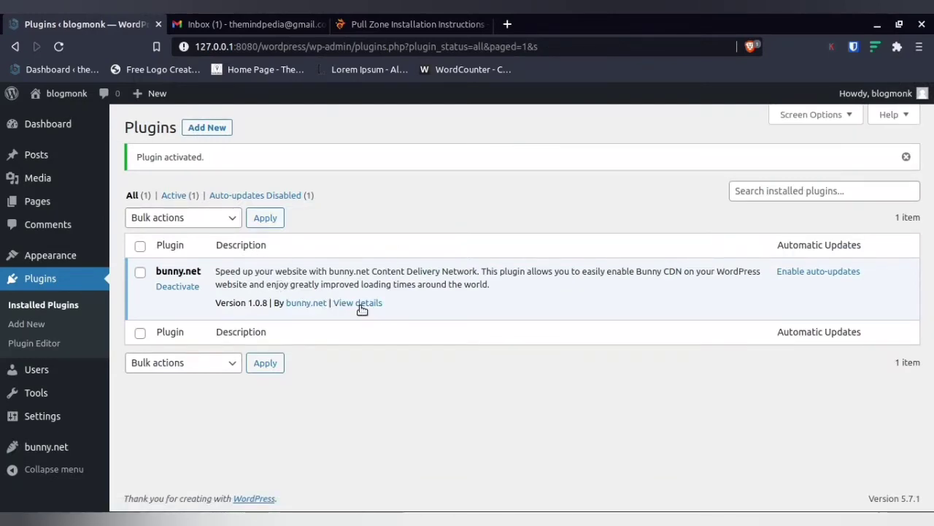
Step: Copy the pull zone name blogmonk from the installation instructions into the WordPress bunny.net plugin settings and enable bunny.net
click(49, 452)
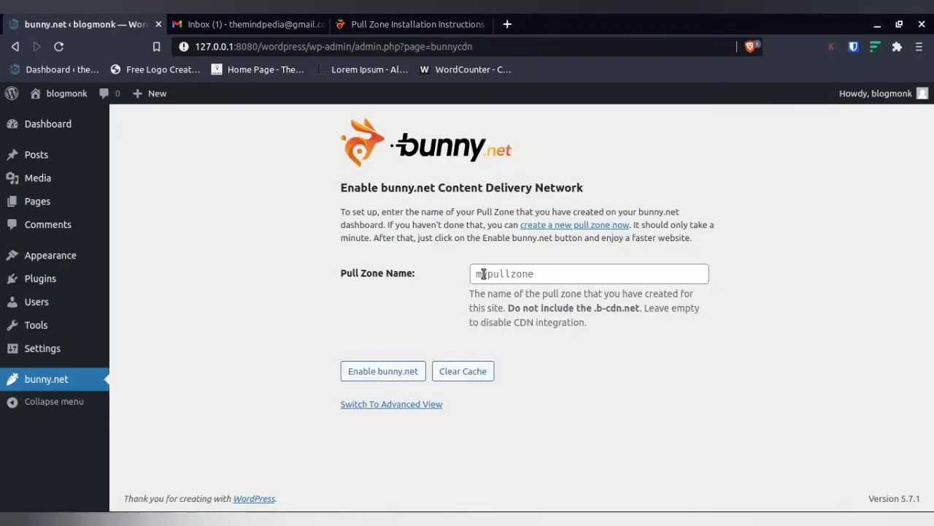
click(367, 26)
drag(271, 309, 227, 315)
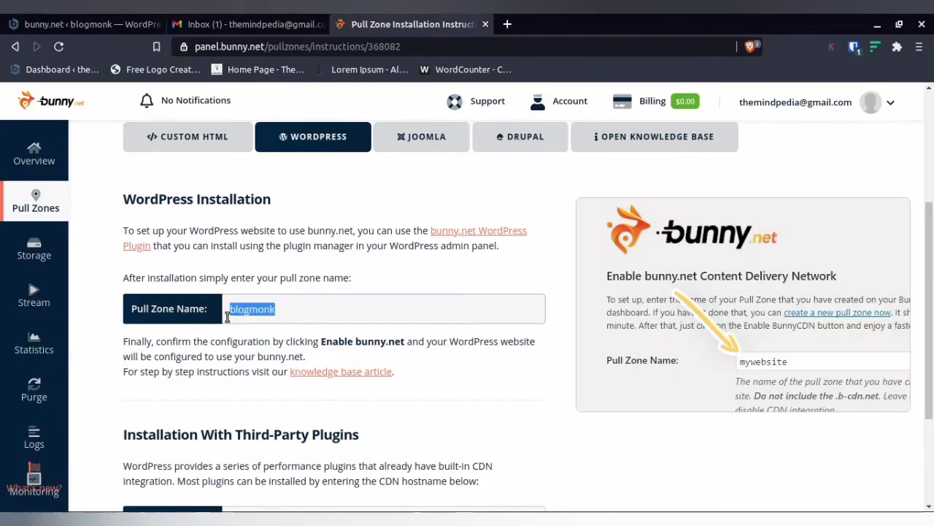
right_click(255, 310)
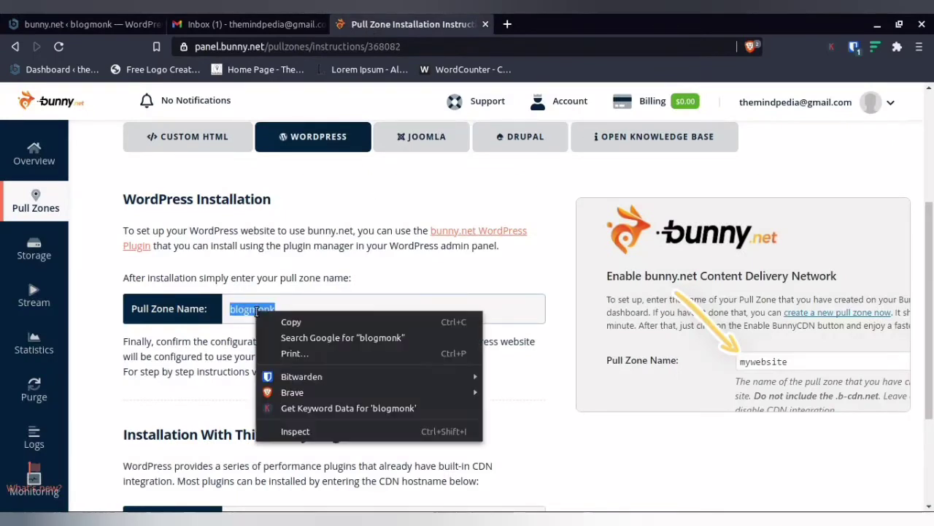
click(273, 319)
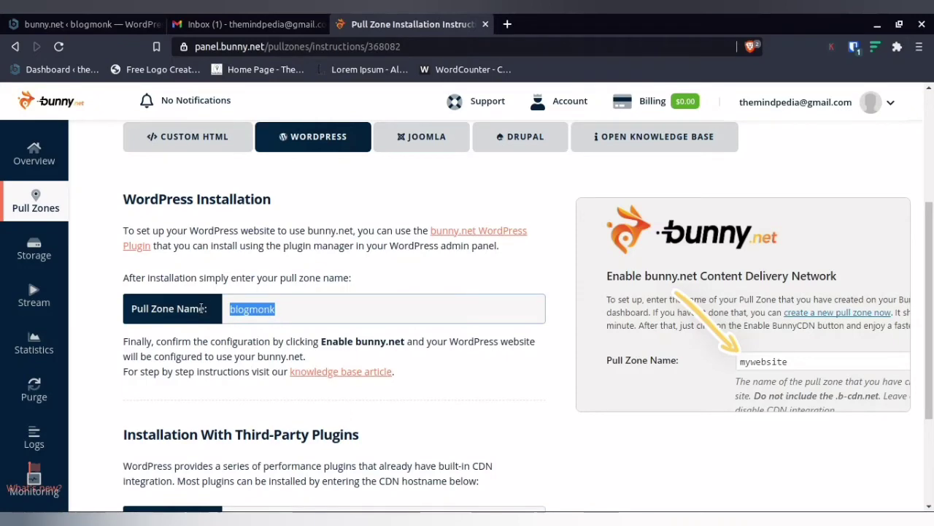
click(73, 24)
click(498, 274)
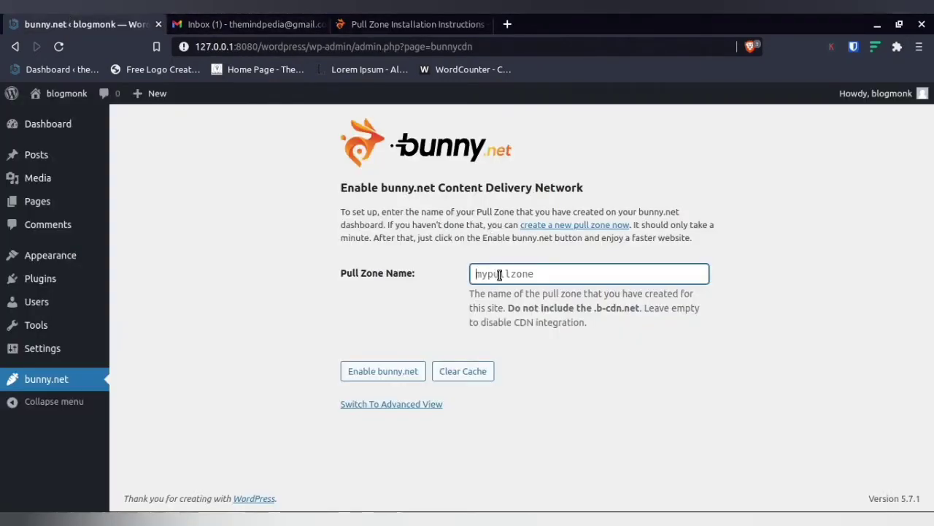
key(ctrl+v)
click(378, 375)
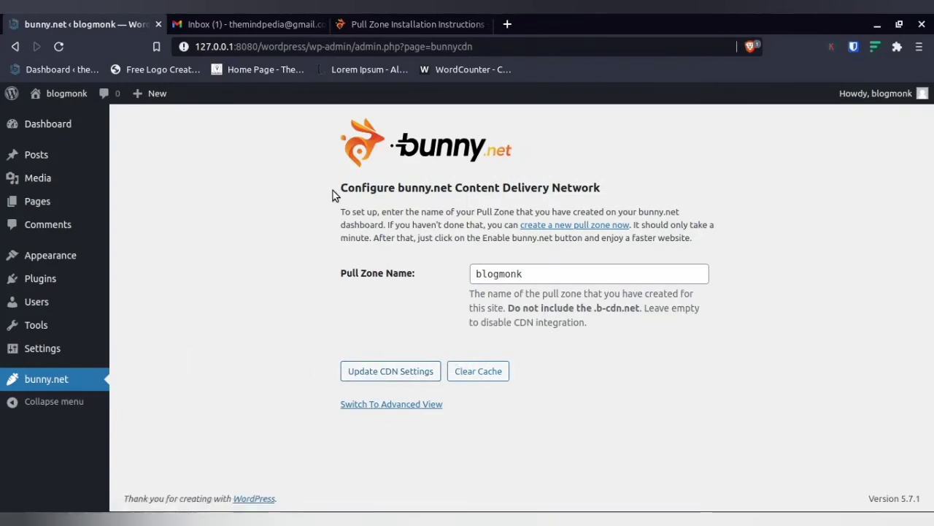
Step: Switch to bunnycdn.docx in ONLYOFFICE and review the headings on WordPress setup and free credit by coupon
click(381, 23)
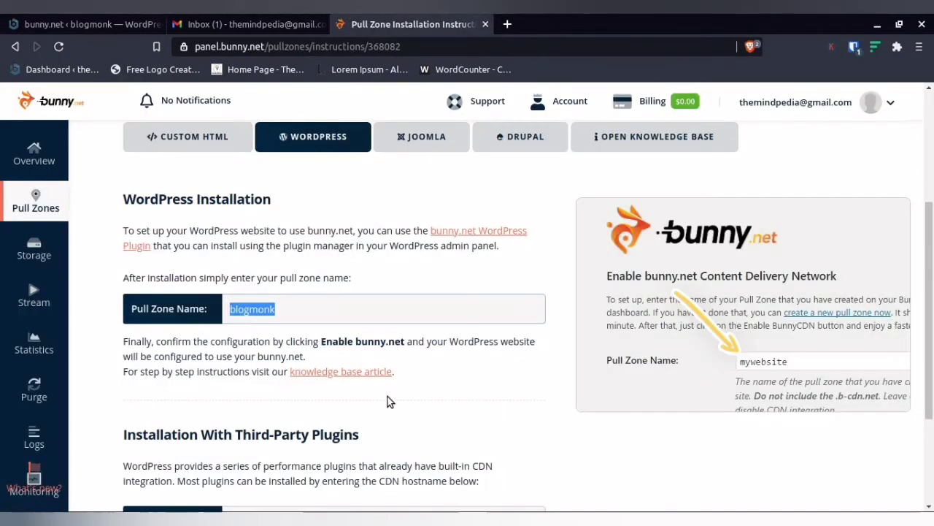
scroll(387, 397, down, 1)
click(392, 520)
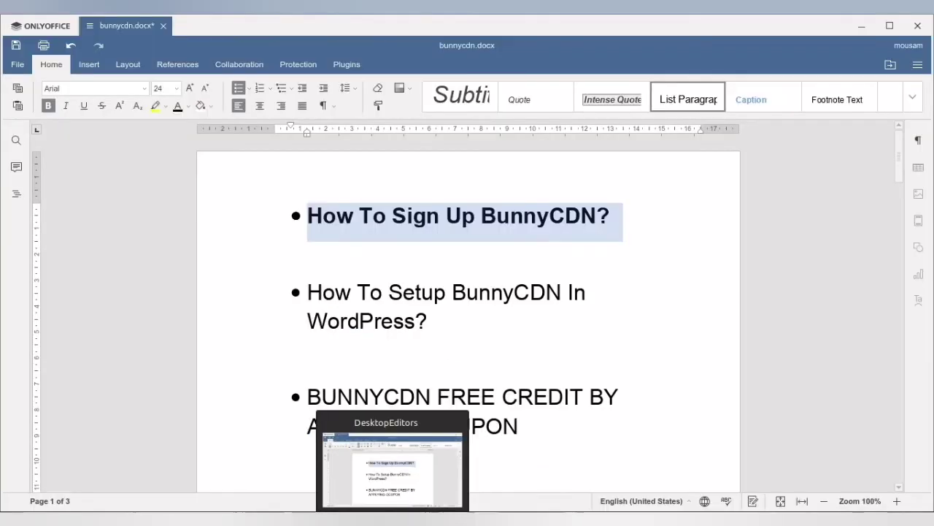
scroll(335, 303, down, 1)
drag(308, 262, 441, 335)
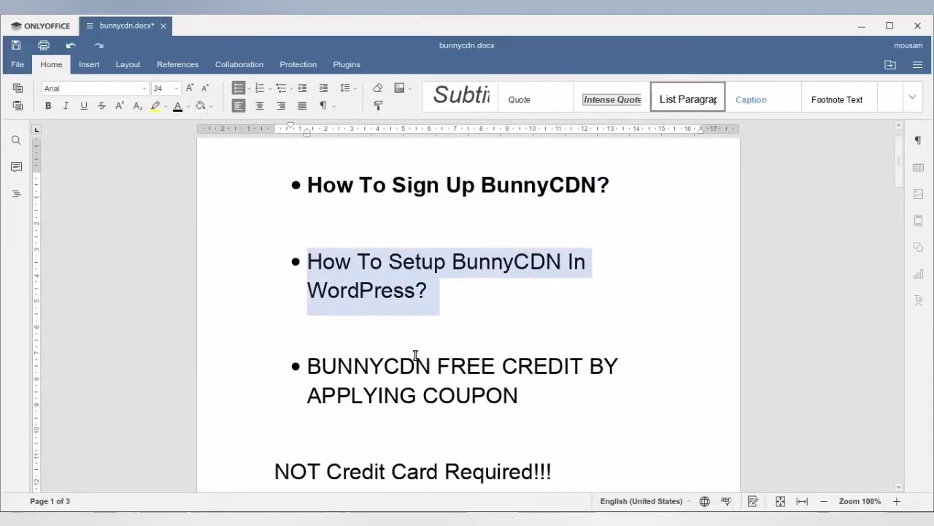
click(416, 361)
scroll(438, 365, down, 2)
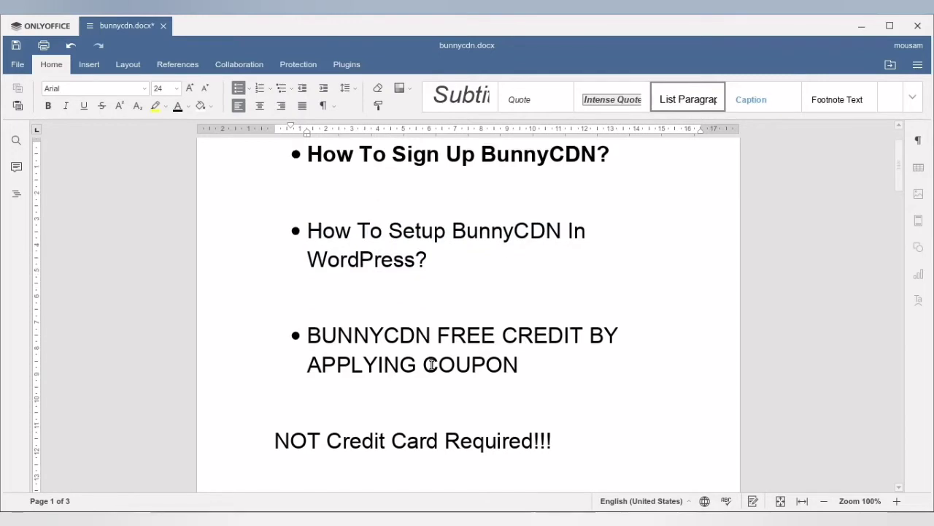
Step: Switch back to the bunny.net panel in the browser and open the account's billing page
click(257, 519)
scroll(597, 190, up, 2)
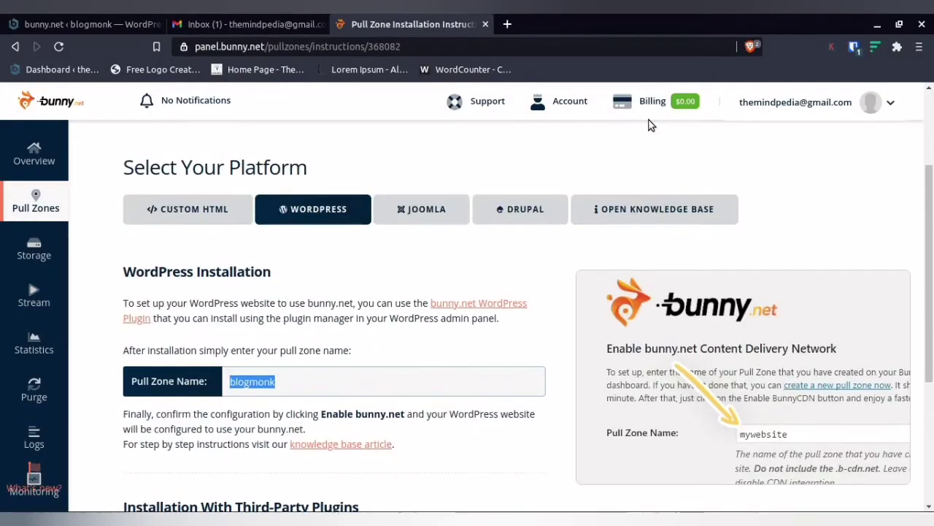
click(646, 106)
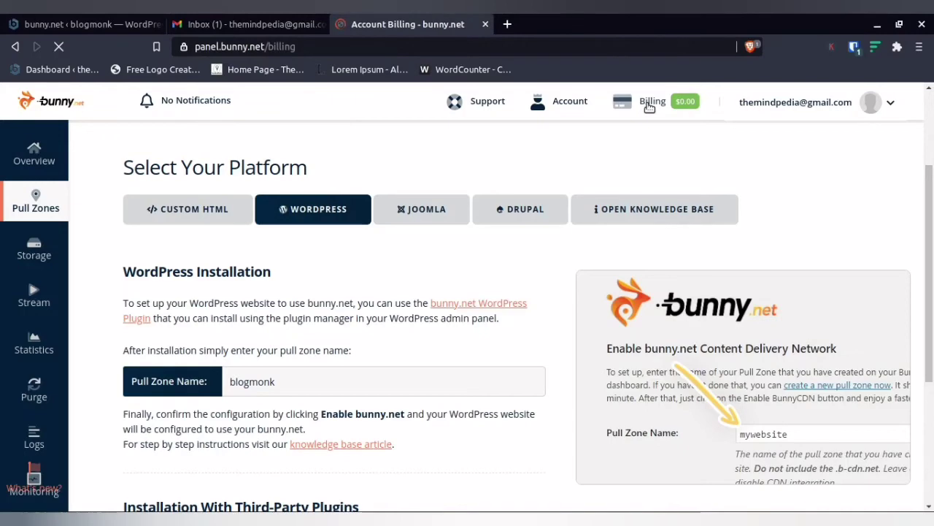
scroll(649, 108, down, 1)
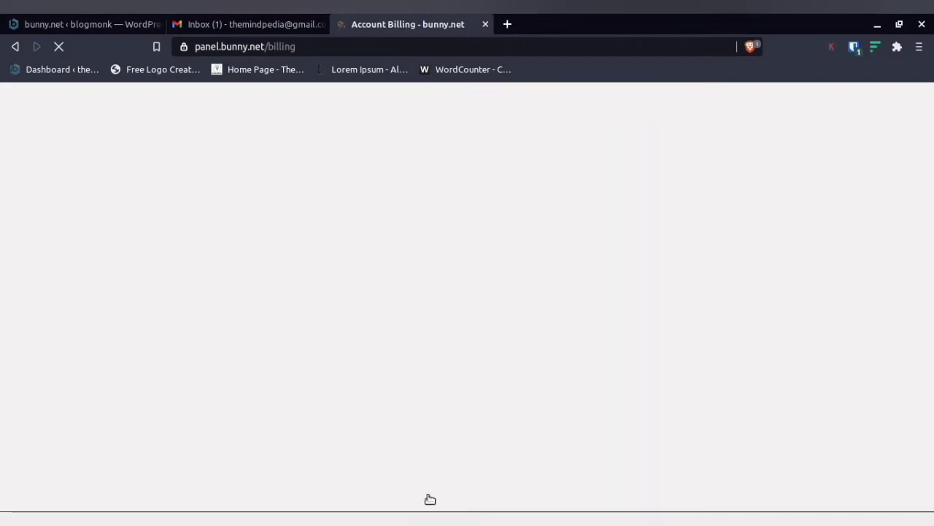
Step: Find the list of coupon codes in bunnycdn.docx in ONLYOFFICE and select the code BLOGGINGASK
key(alt+Tab)
scroll(427, 322, down, 5)
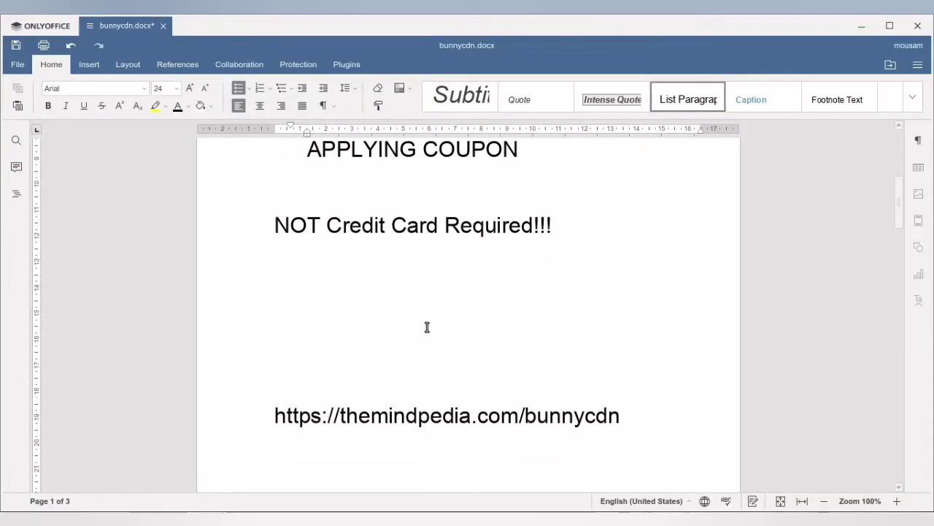
scroll(427, 327, down, 8)
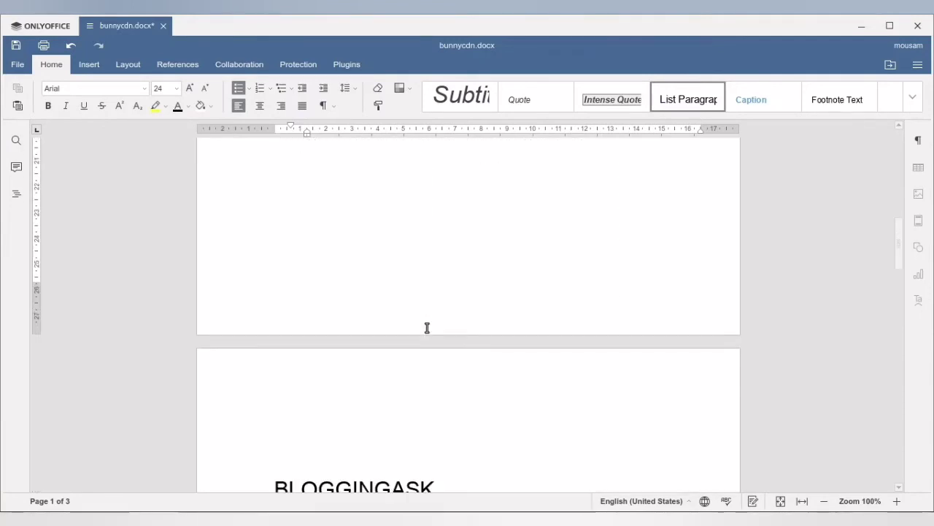
scroll(428, 328, down, 2)
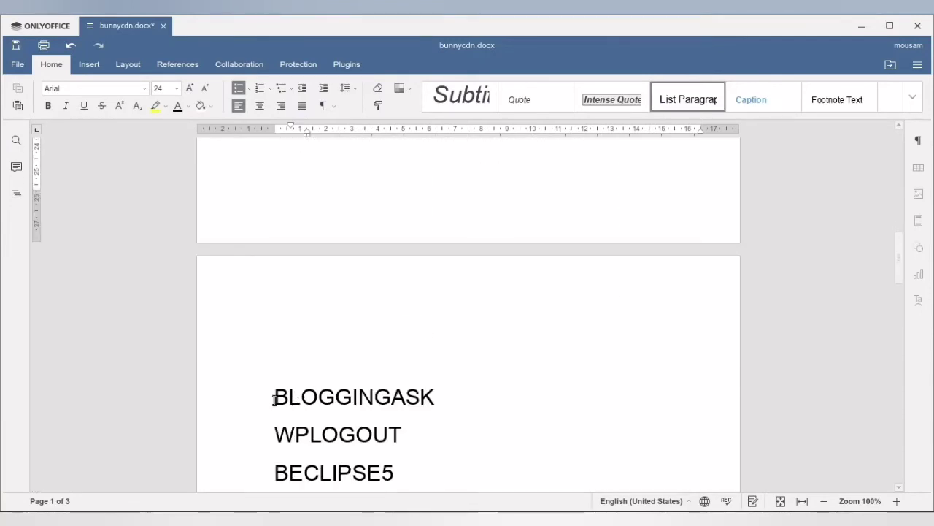
drag(275, 399, 422, 398)
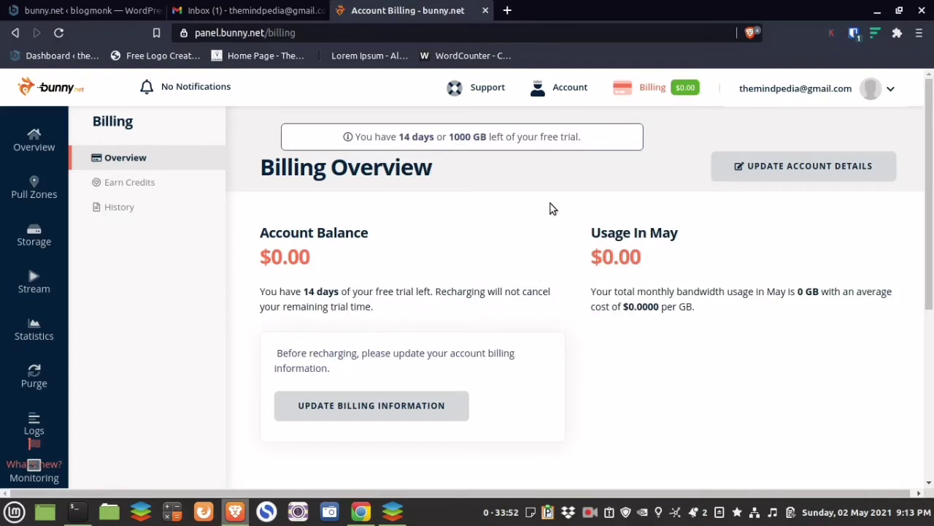
Step: Open the form for updating billing information and go through the required name, street address, city, zip code and country fields
click(660, 94)
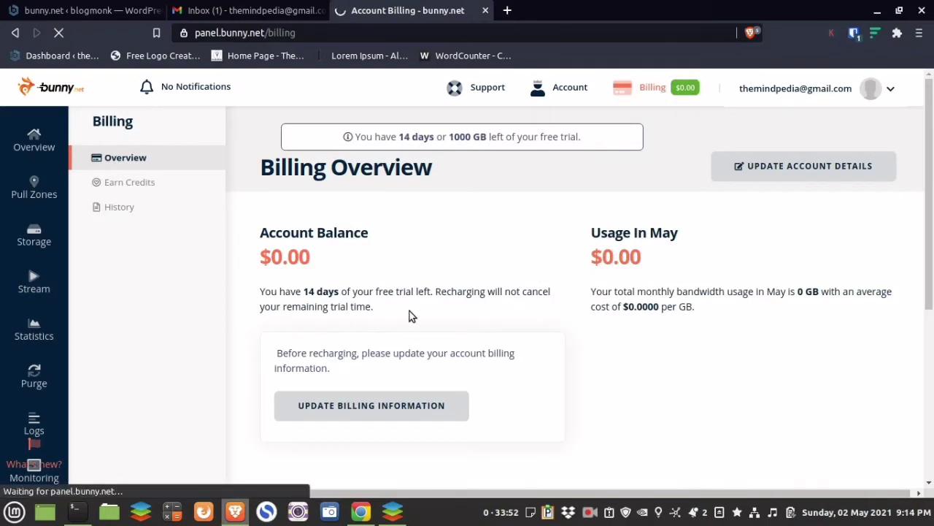
click(377, 407)
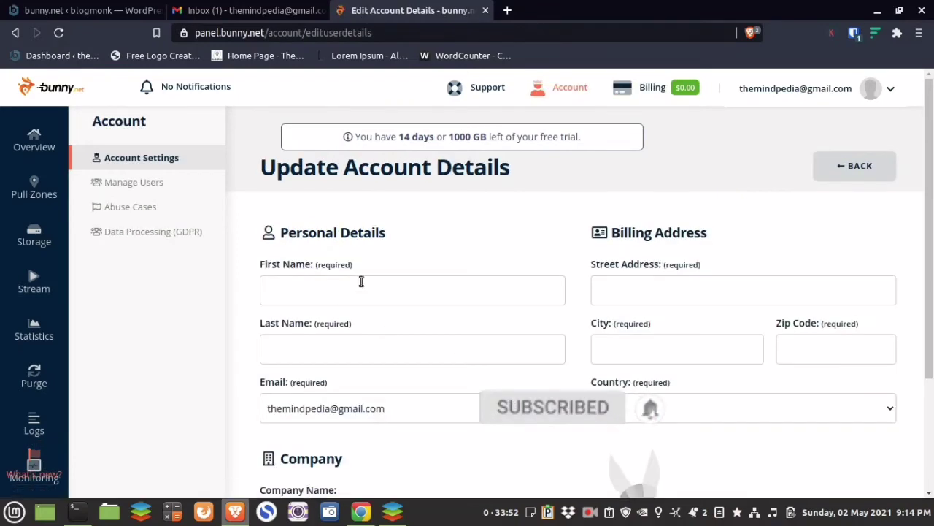
click(301, 284)
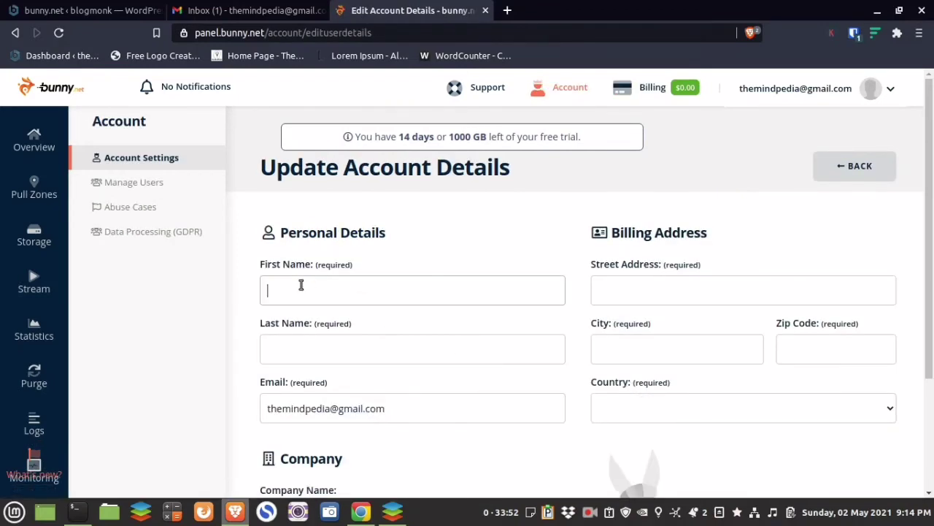
click(347, 346)
click(624, 299)
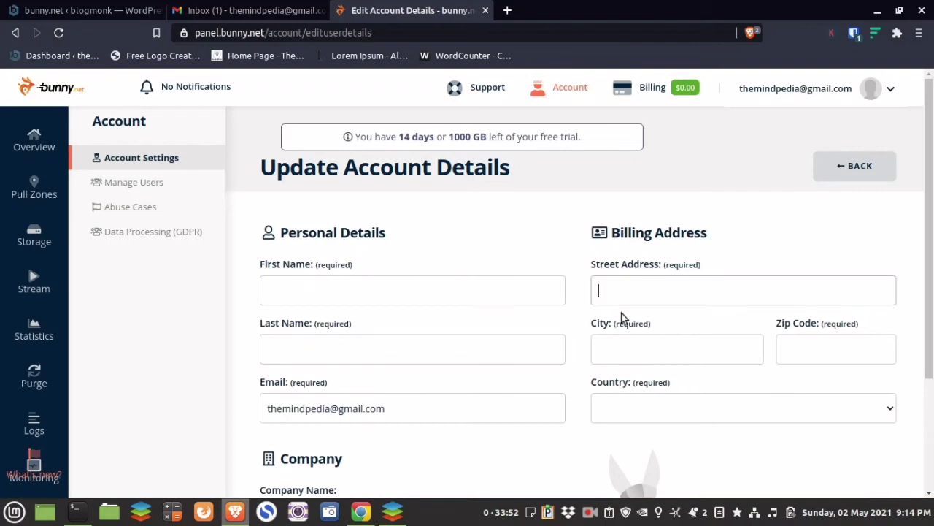
click(626, 347)
click(805, 359)
click(670, 411)
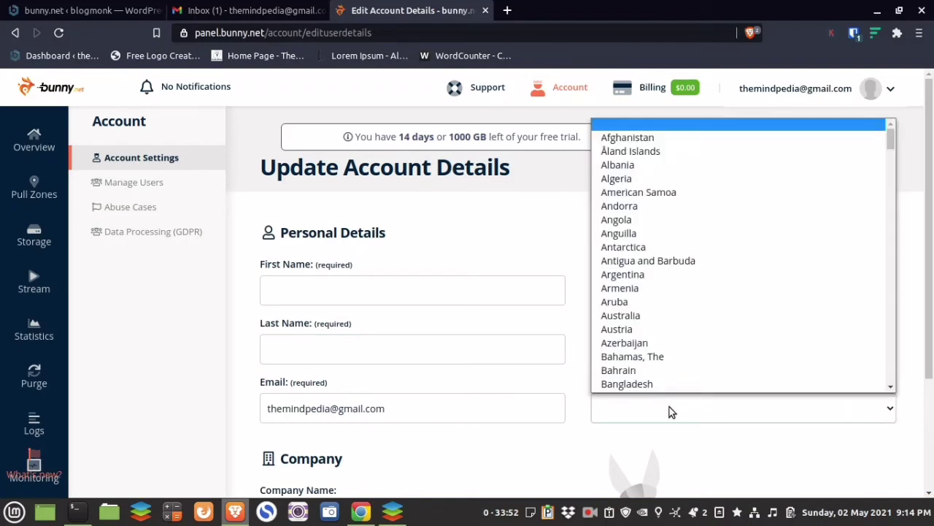
Step: Close the country list, fill in the company name, and check the other account detail fields
click(431, 438)
scroll(431, 438, down, 3)
click(340, 368)
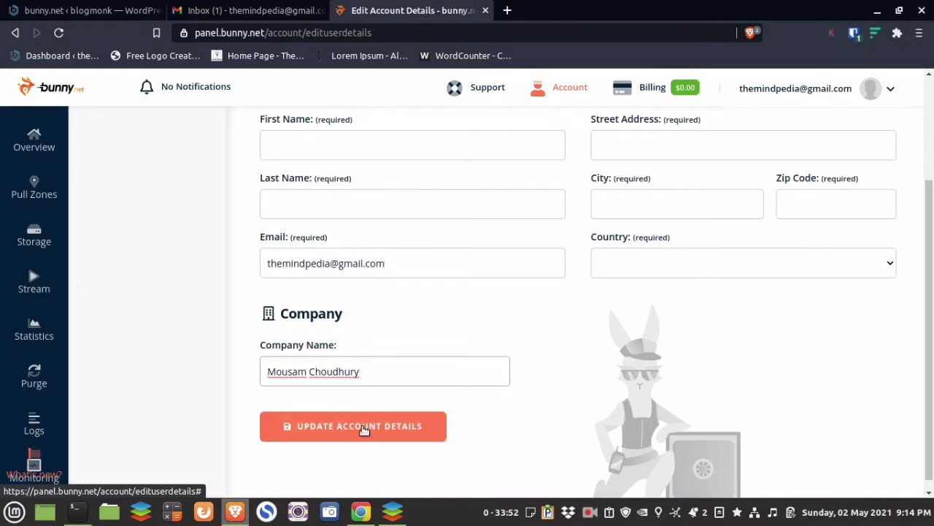
scroll(355, 212, up, 2)
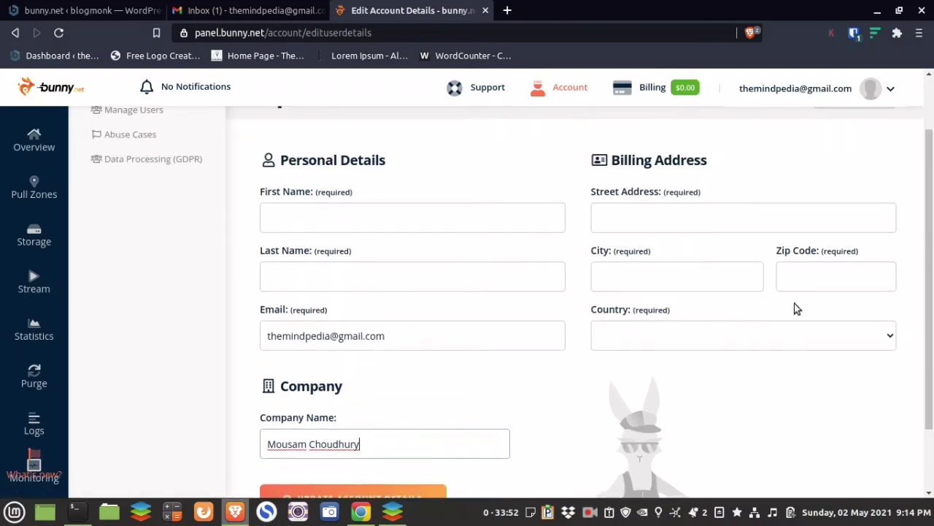
scroll(657, 329, down, 2)
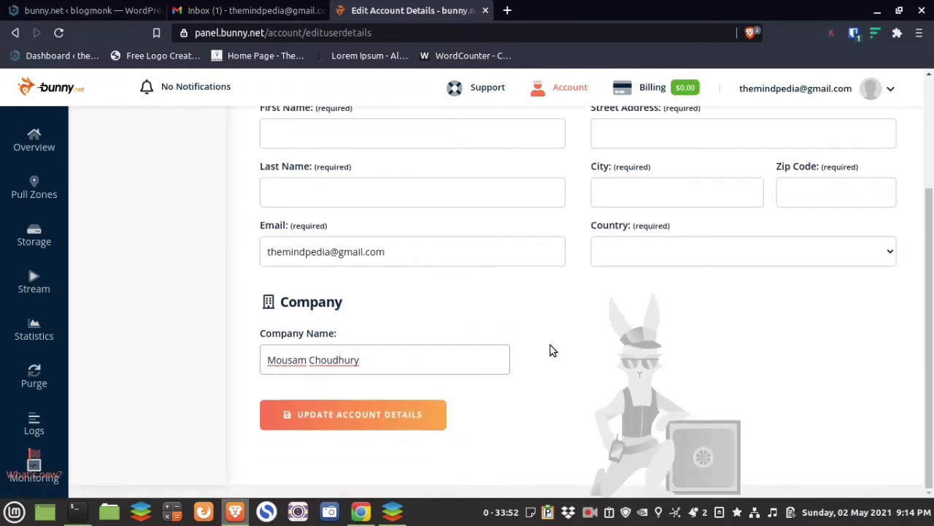
click(589, 511)
click(626, 450)
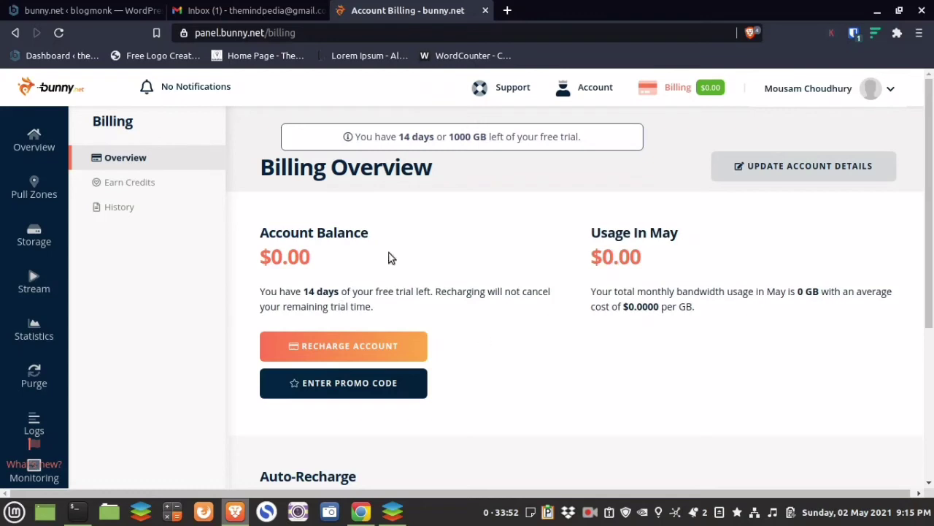
Step: Reload the billing overview, copy the coupon code BLOGGINGASK from bunnycdn.docx in ONLYOFFICE, and return to the browser
click(664, 88)
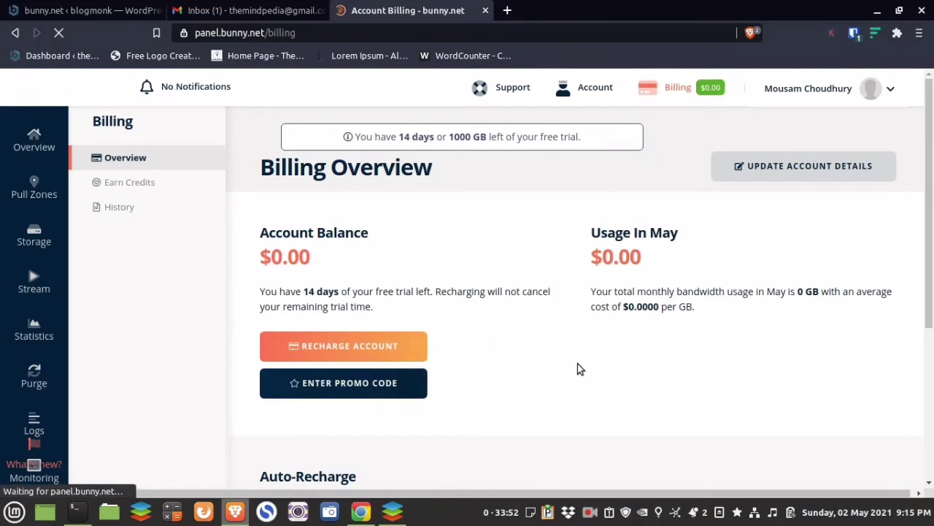
scroll(578, 369, down, 1)
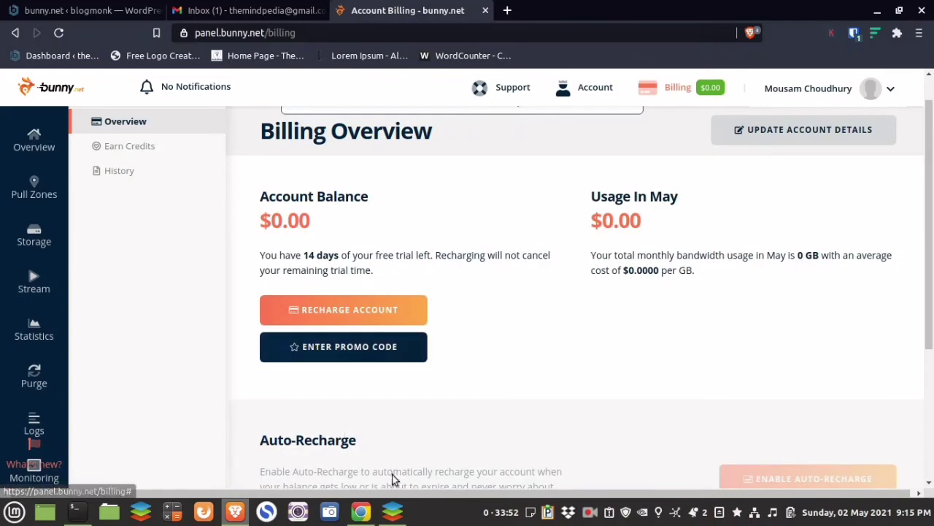
mouse_move(393, 512)
click(369, 413)
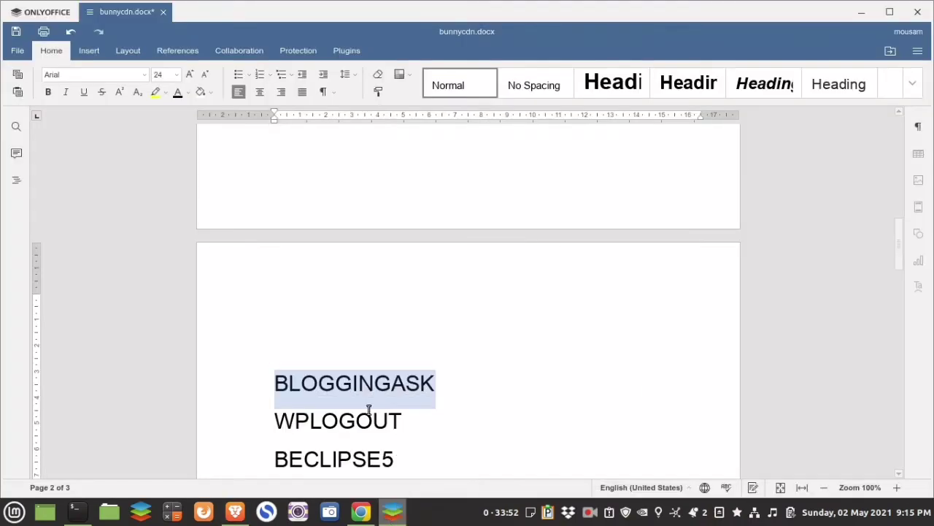
right_click(317, 375)
click(360, 305)
click(394, 515)
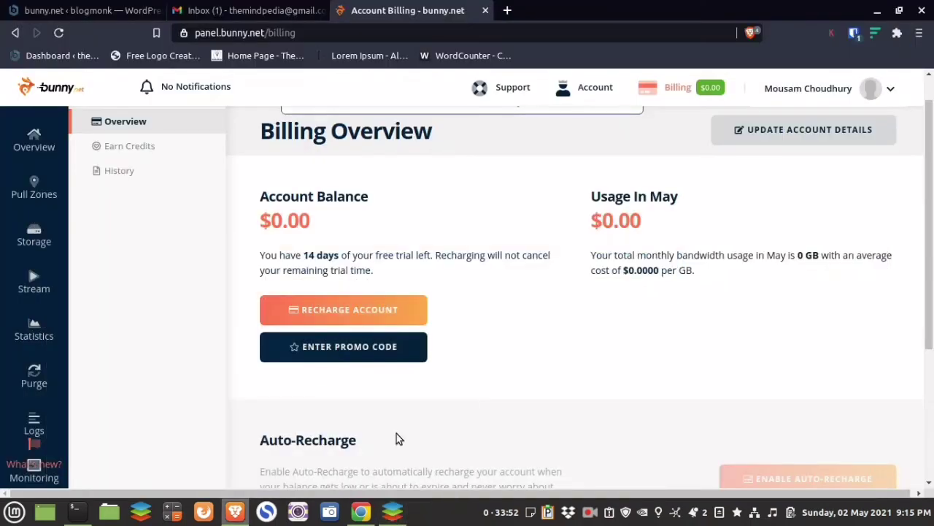
Step: Open the promo code entry on the billing overview and paste the code BLOGGINGASK
click(364, 348)
click(414, 344)
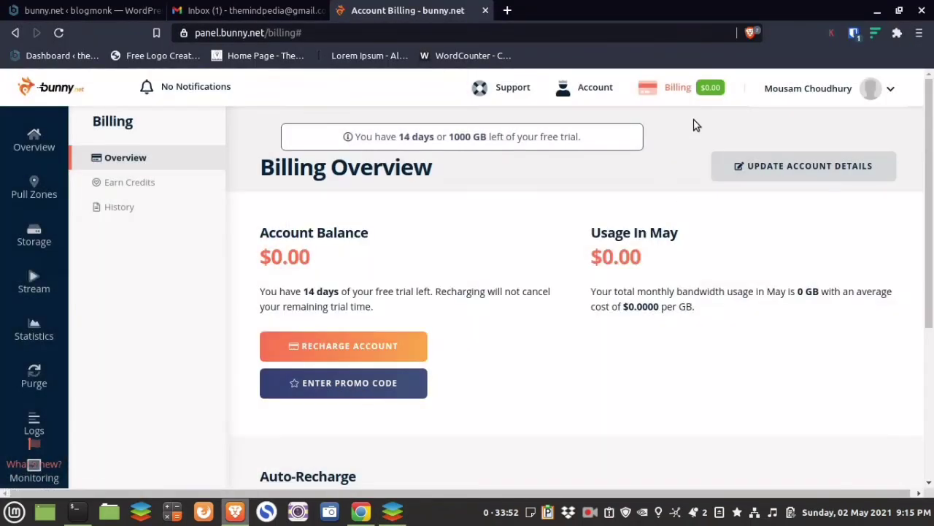
click(363, 385)
click(419, 279)
key(ctrl+v)
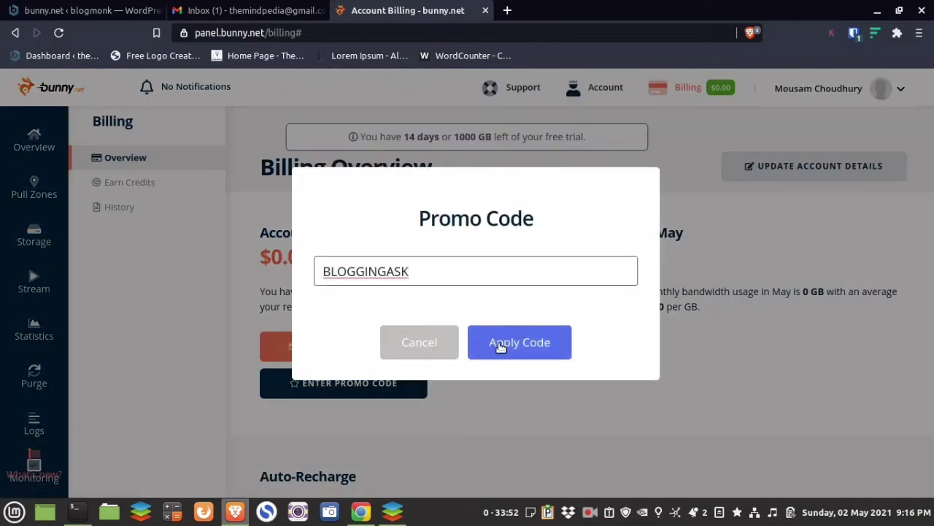